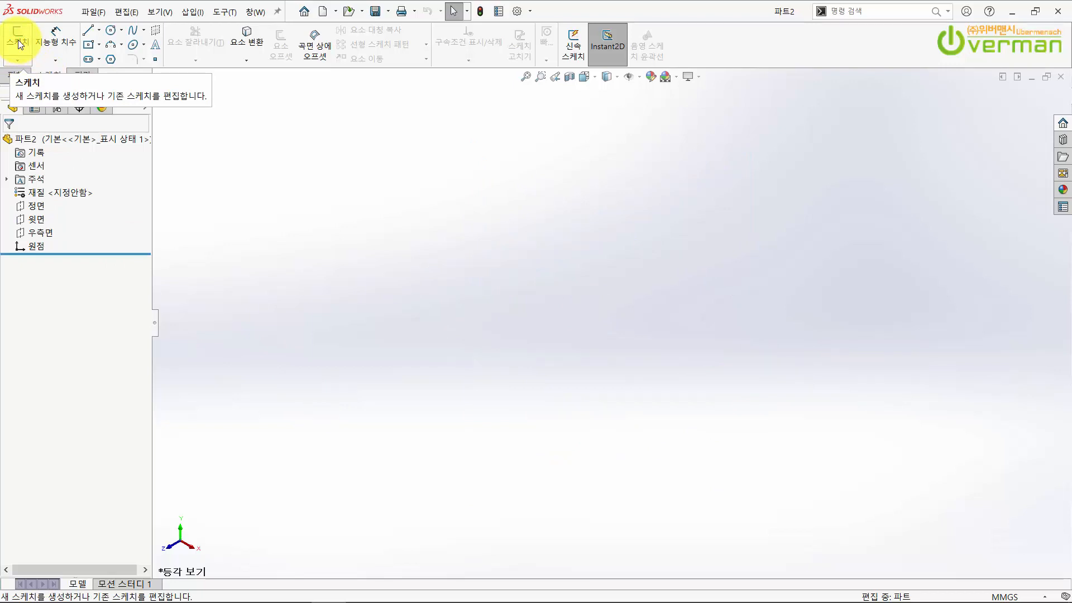
Start a sketch on the top plane and draw a circle of about 34 mm radius centred on the origin
left_click(21, 44)
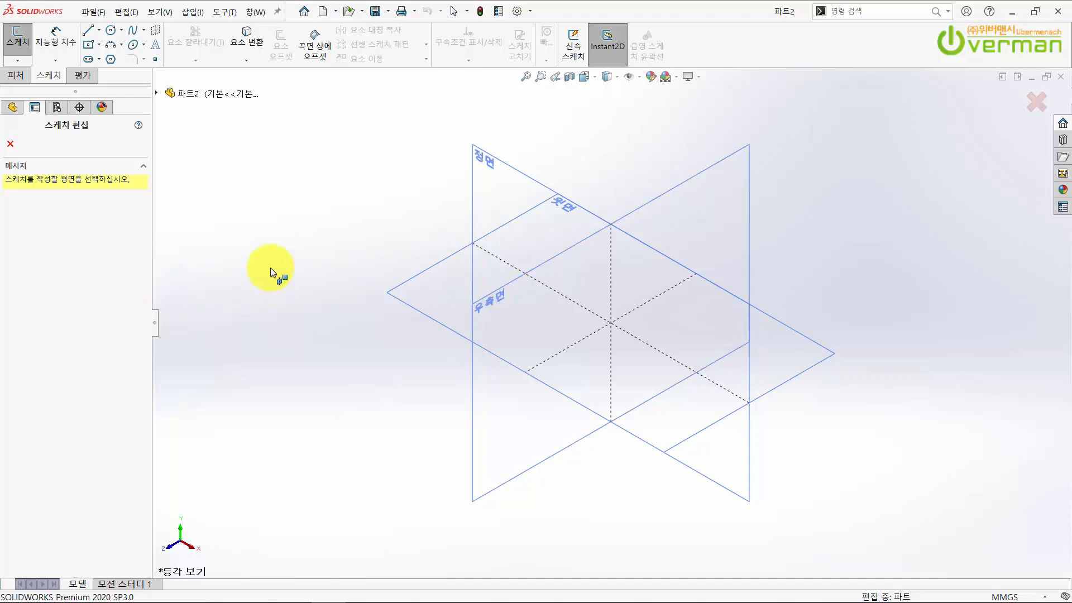
left_click(455, 299)
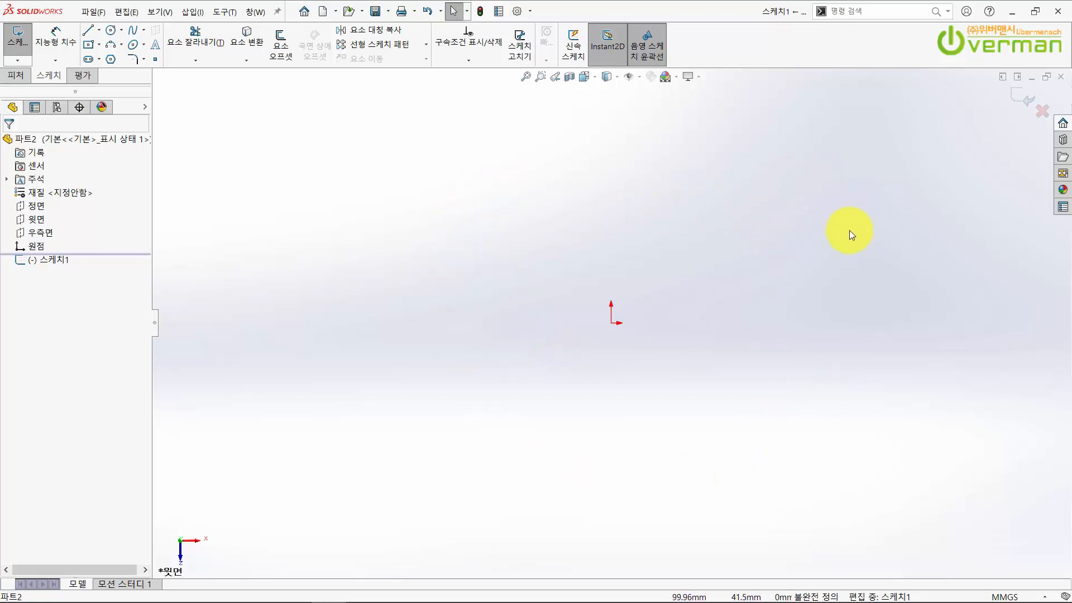
left_click(111, 32)
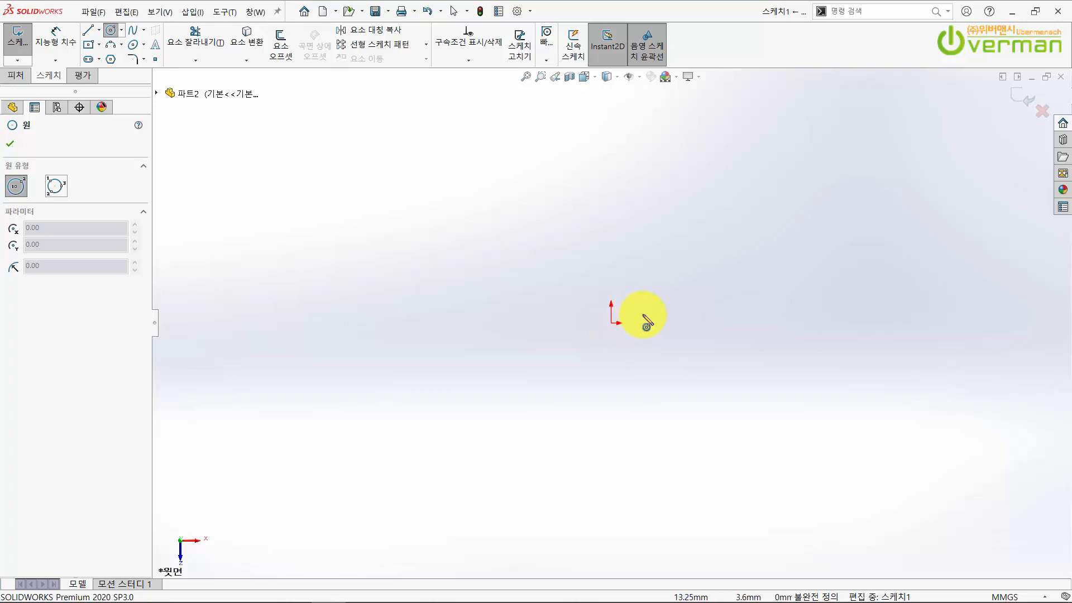
left_click(613, 323)
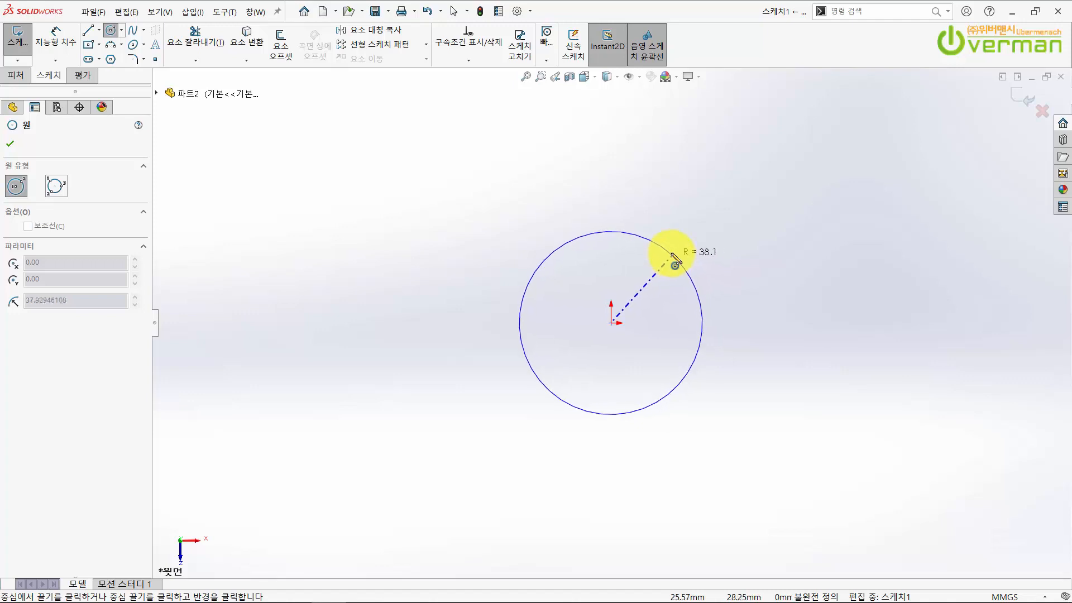
left_click(682, 286)
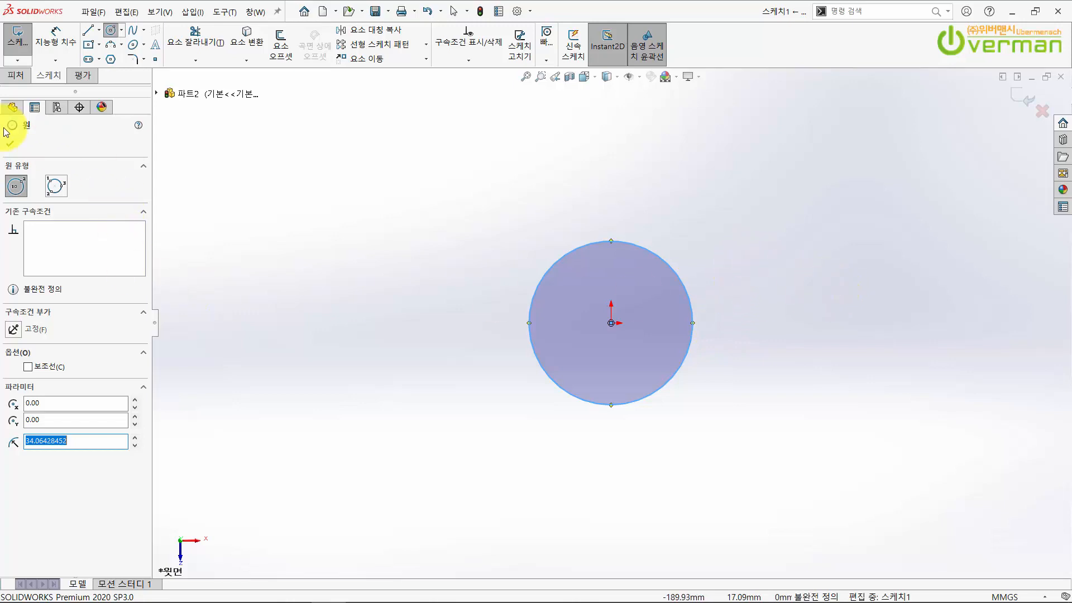
left_click(11, 146)
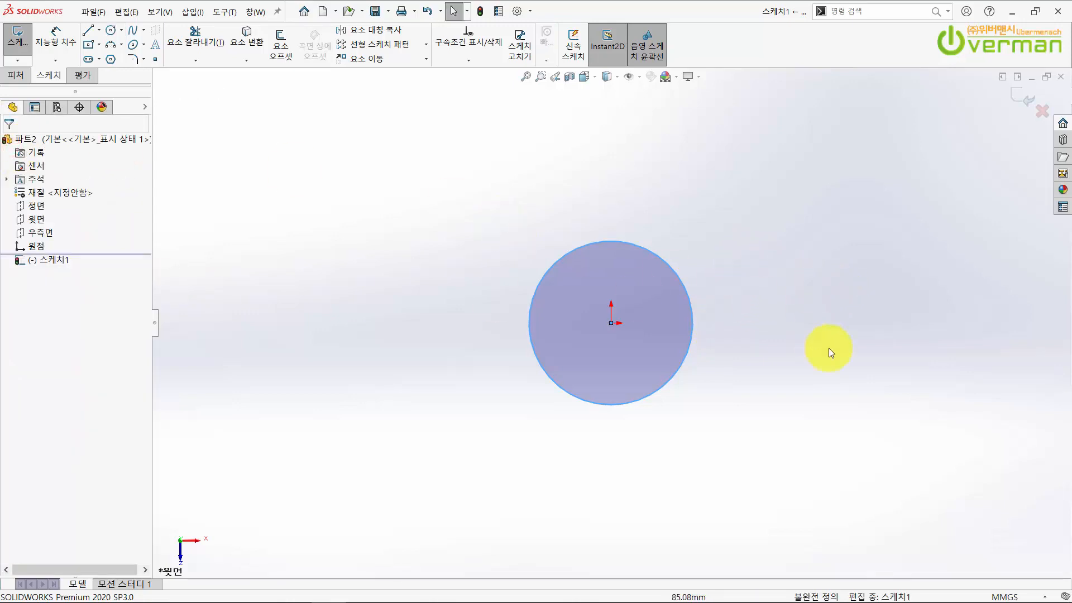
left_click(856, 384)
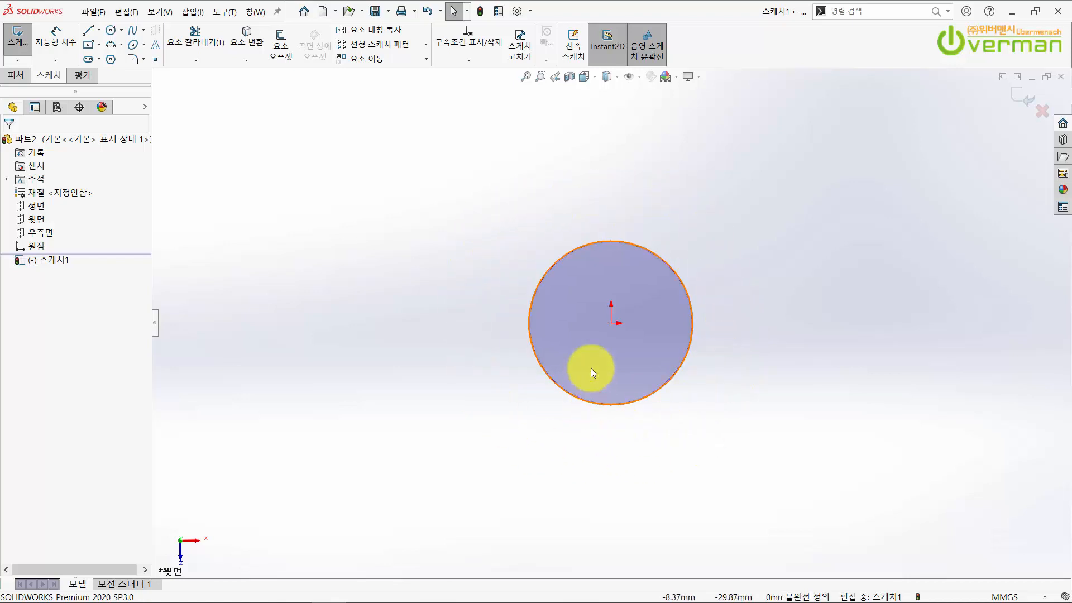
left_click(612, 325)
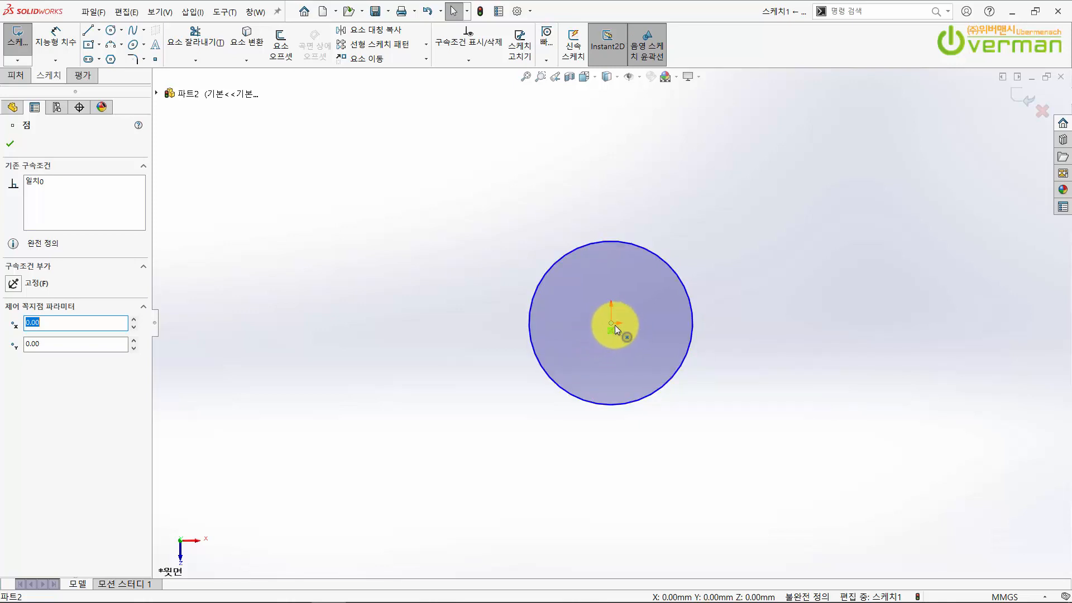
left_click(807, 391)
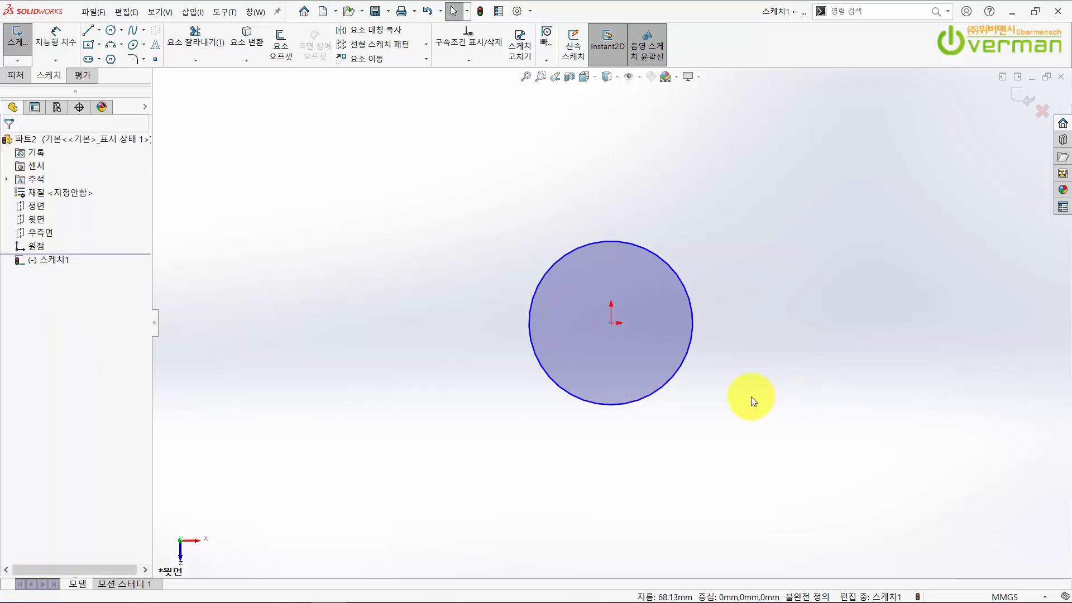
Dimension the circle's diameter with Smart Dimension and set it to 50 mm
scroll(752, 376, "down", 2)
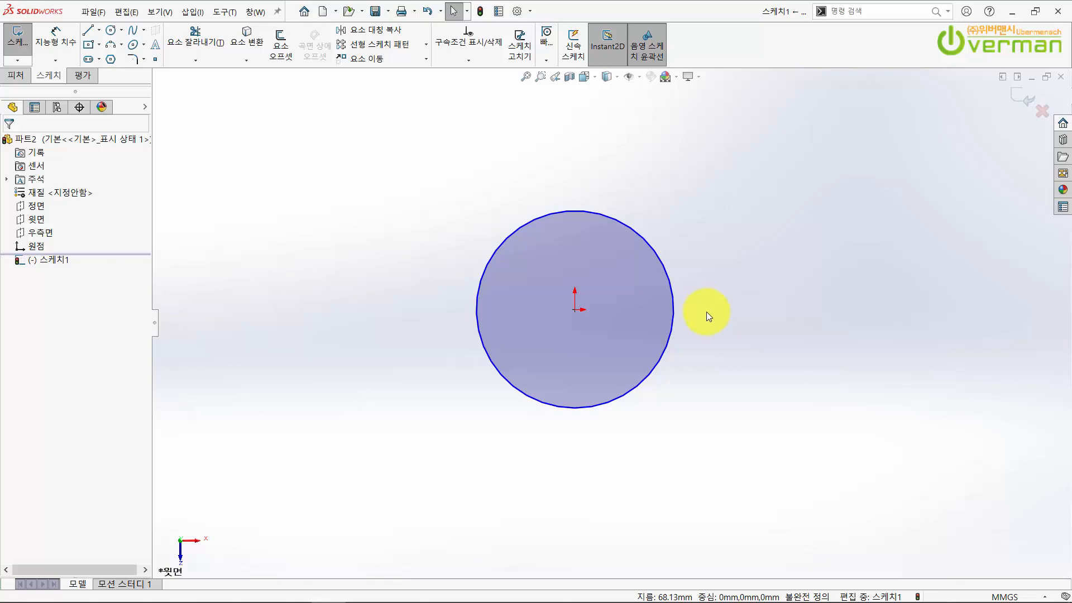
left_click(58, 46)
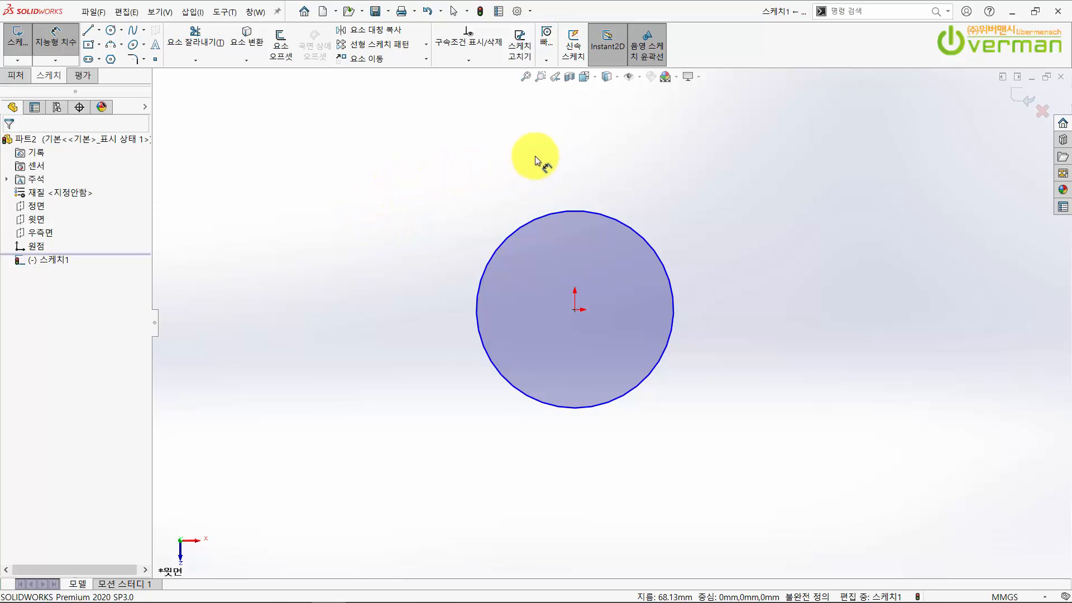
left_click(663, 264)
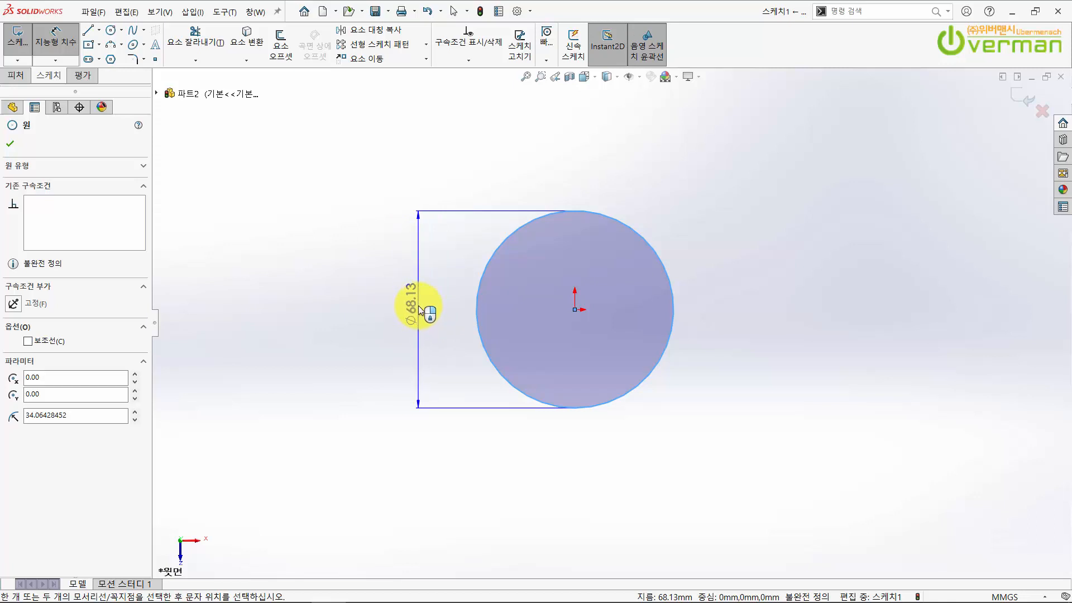
left_click(420, 308)
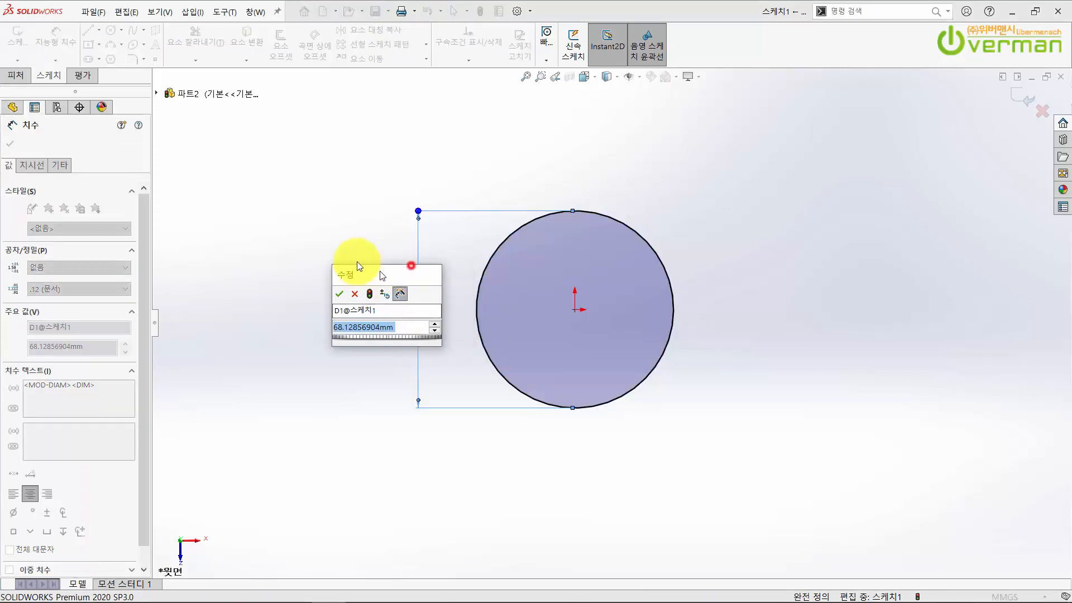
left_click_drag(357, 267, 304, 149)
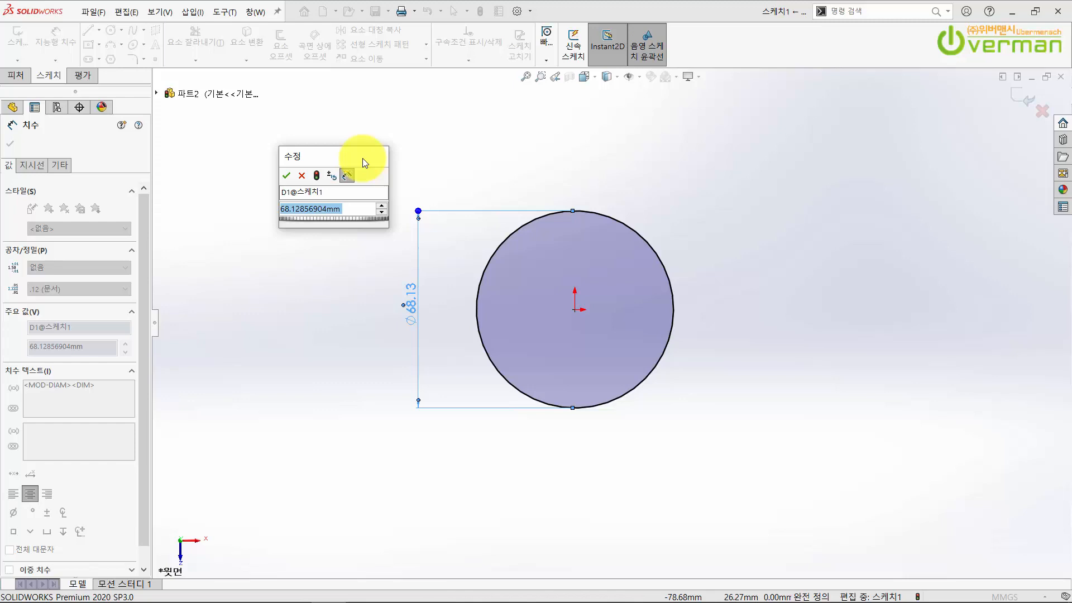
mouse_move(331, 157)
left_mouse_down()
mouse_move(319, 194)
mouse_move(320, 174)
left_mouse_up()
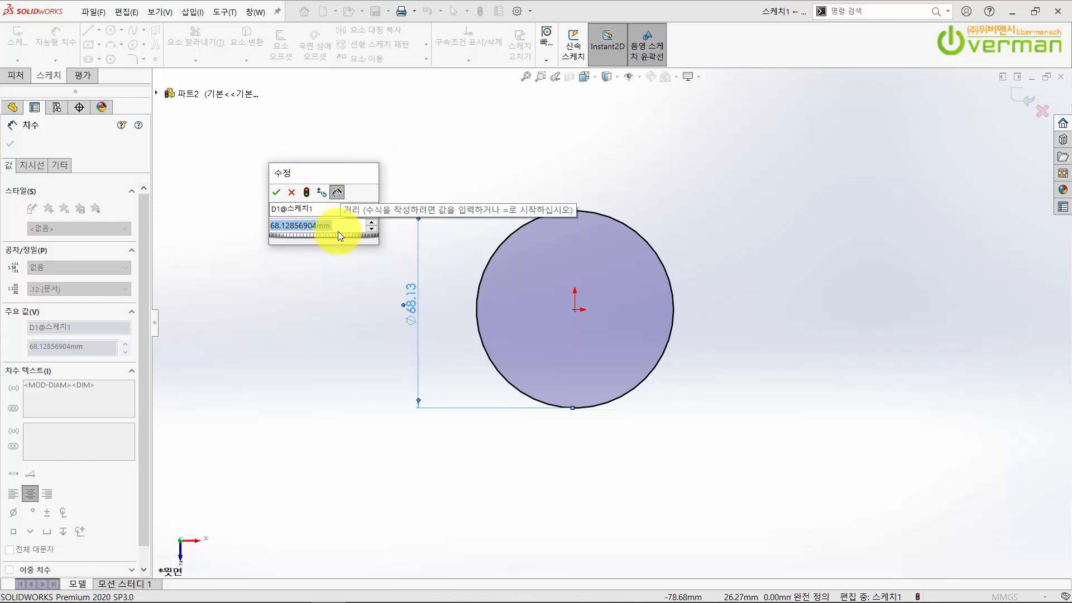
left_click_drag(320, 180, 329, 160)
left_click(369, 210)
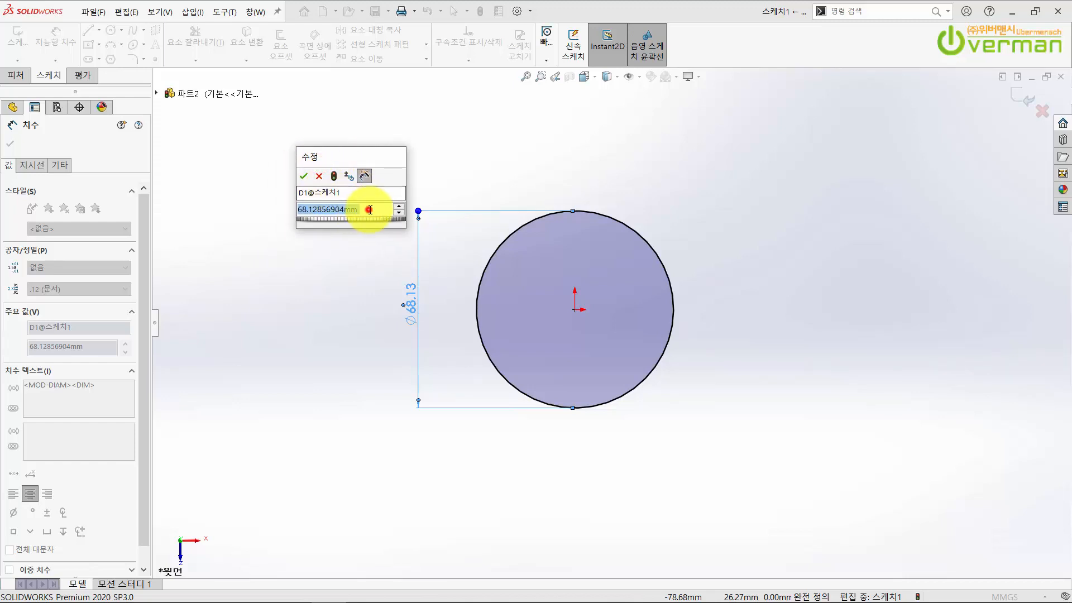
left_click_drag(364, 215, 219, 217)
type("50")
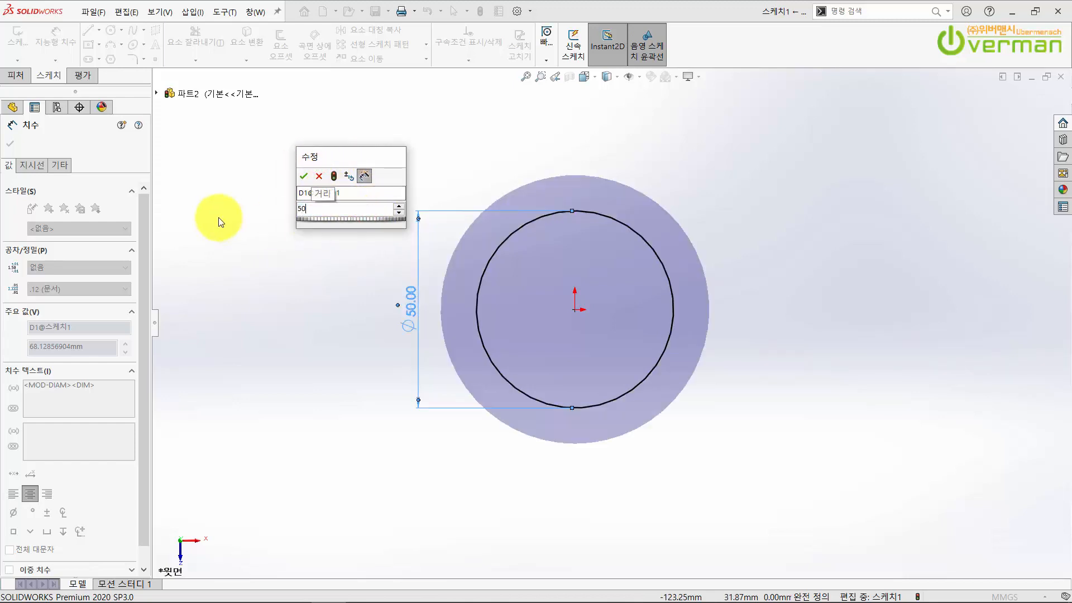
key("Return")
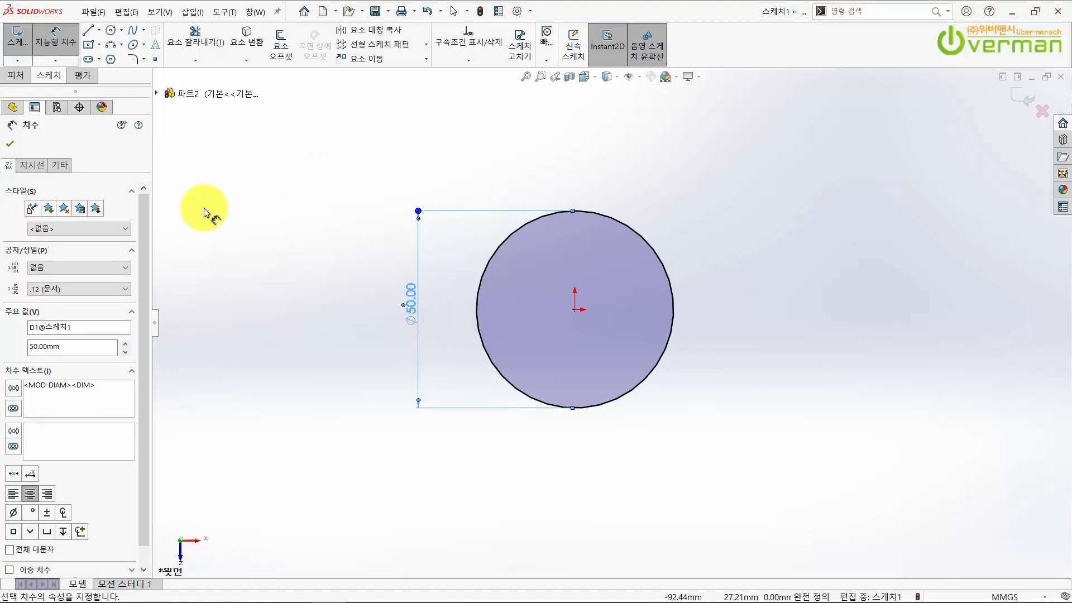
left_click(10, 147)
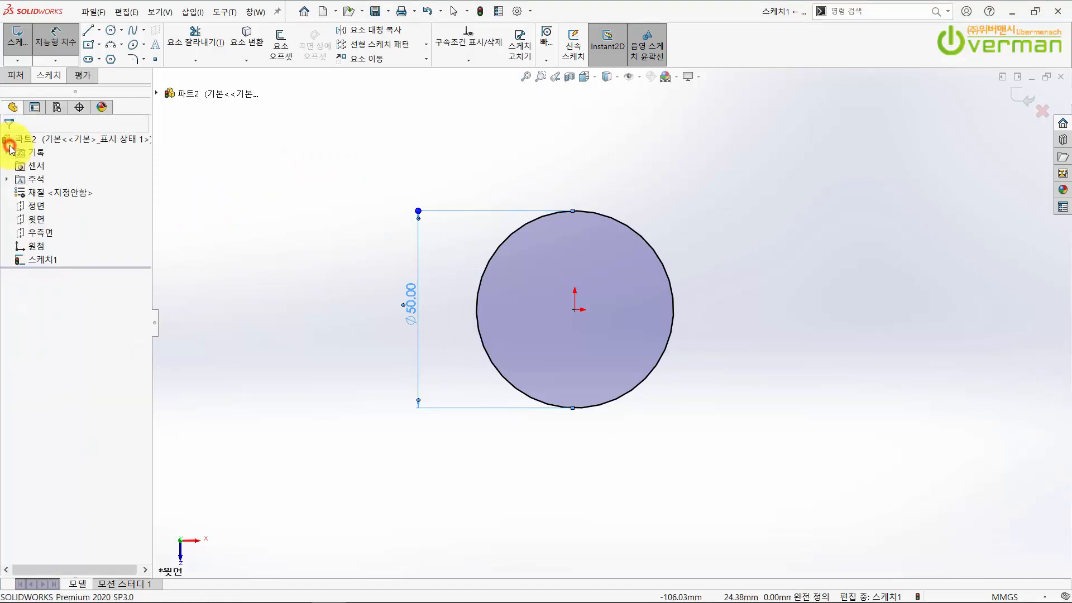
Turn the shaded sketch contours off and back on
scroll(740, 346, "up", 1)
scroll(739, 346, "down", 1)
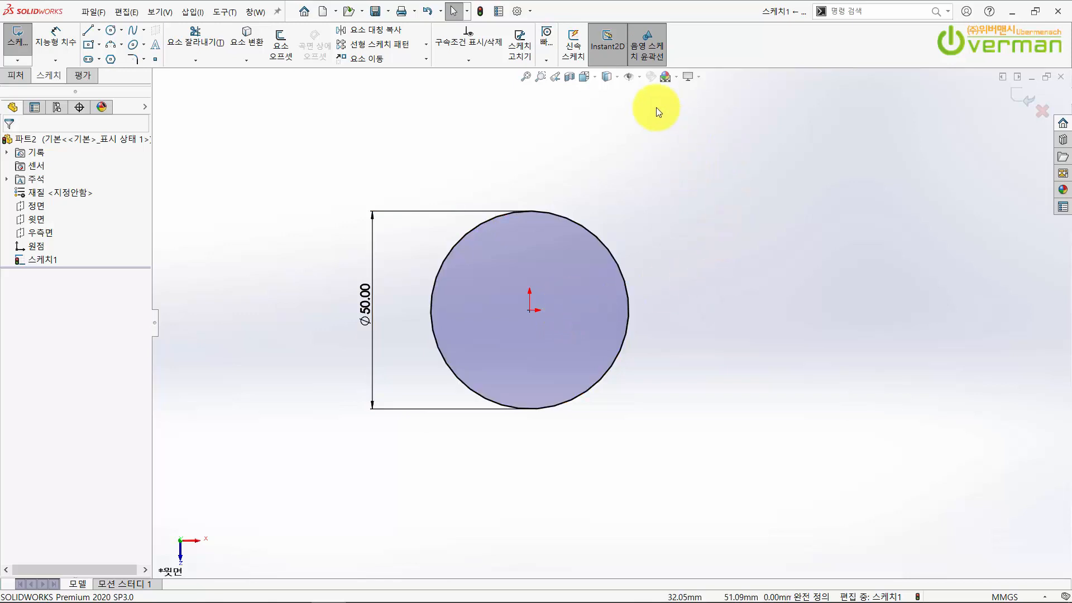
left_click(650, 36)
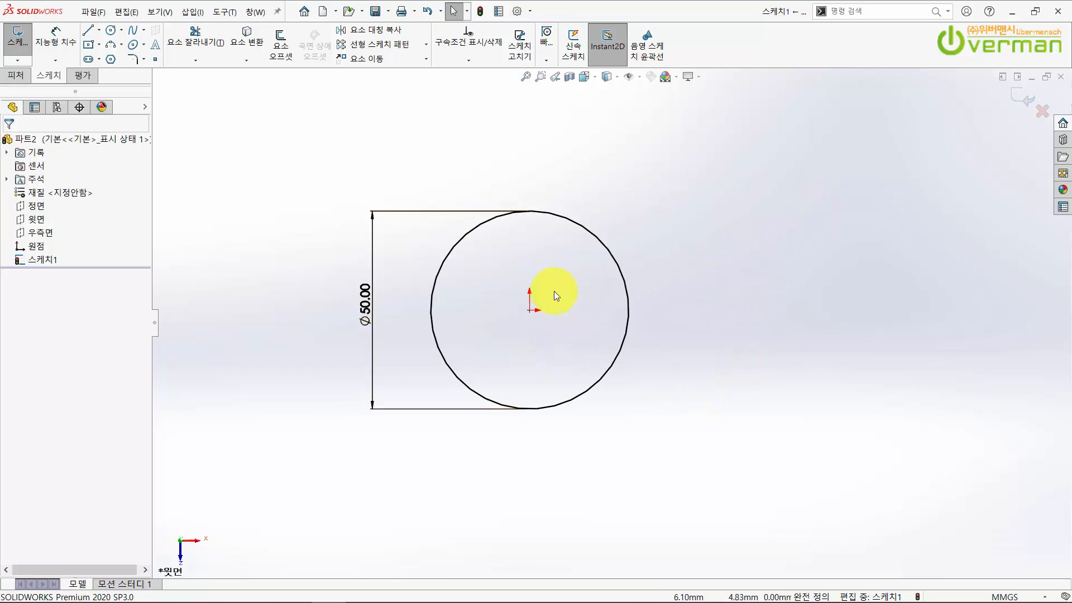
left_click(656, 51)
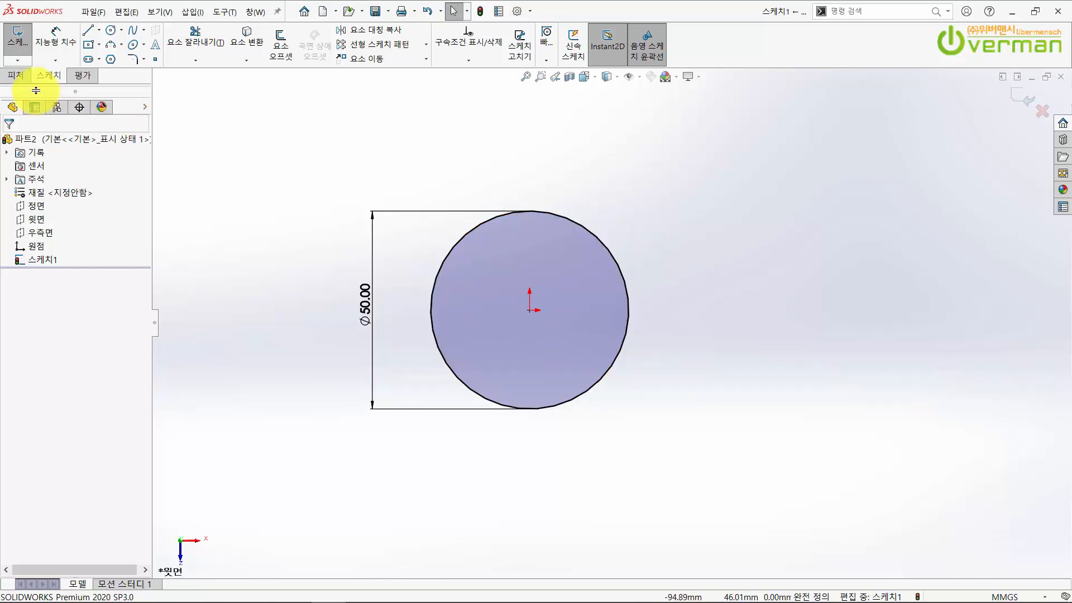
left_click(16, 78)
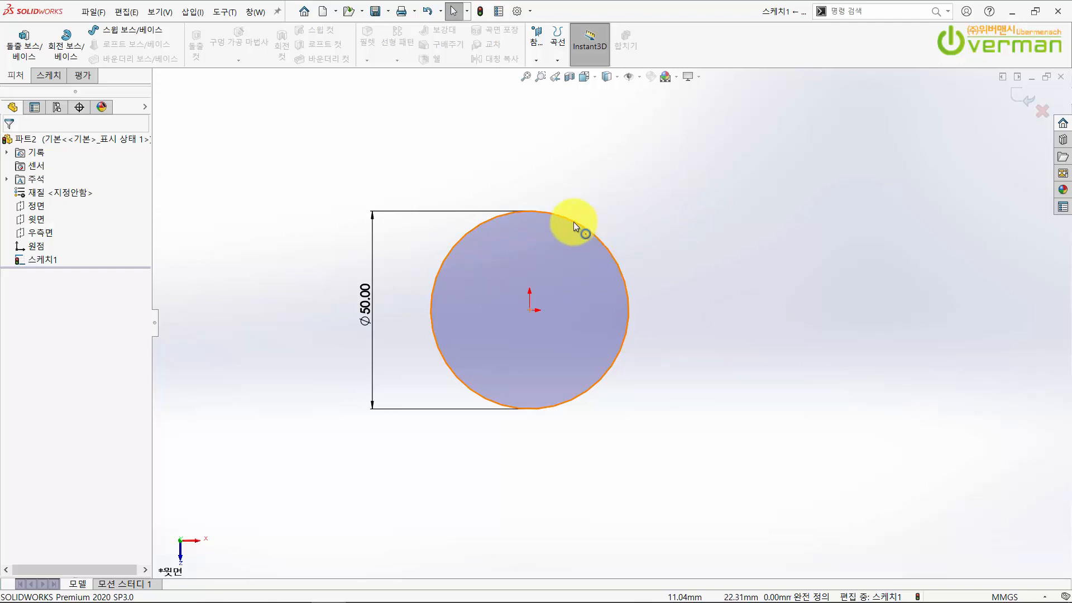
left_click(48, 75)
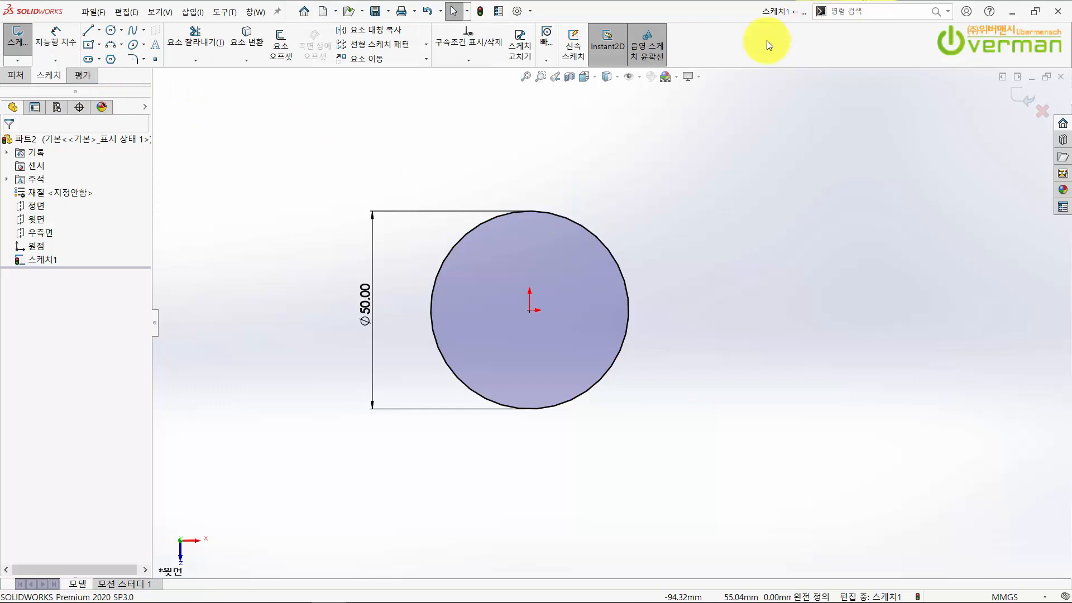
left_click(658, 58)
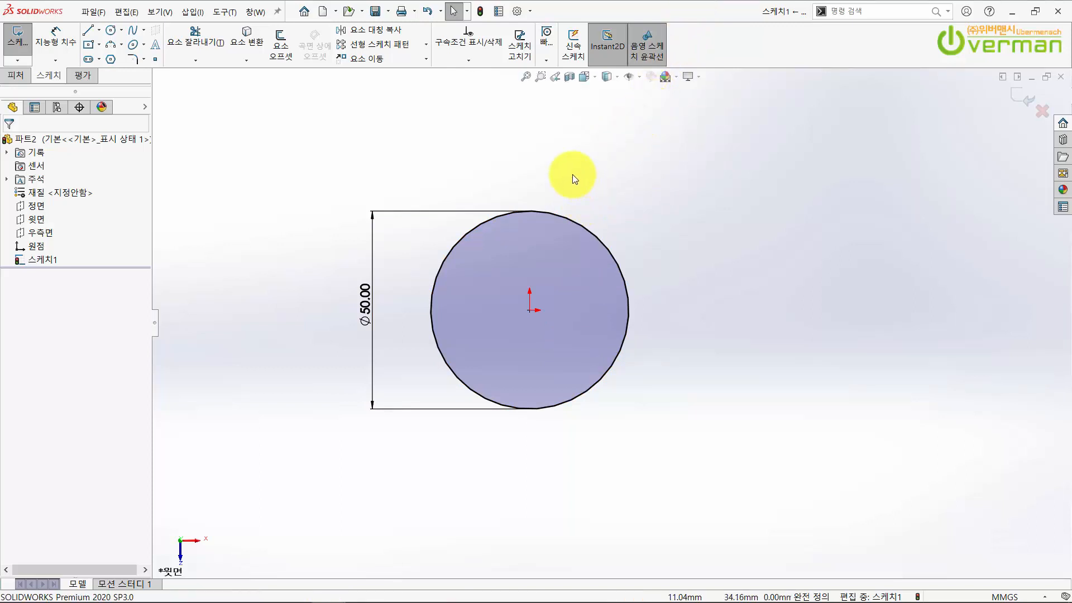
Delete the coincident relation that ties the circle's centre point to the origin
scroll(700, 371, "up", 1)
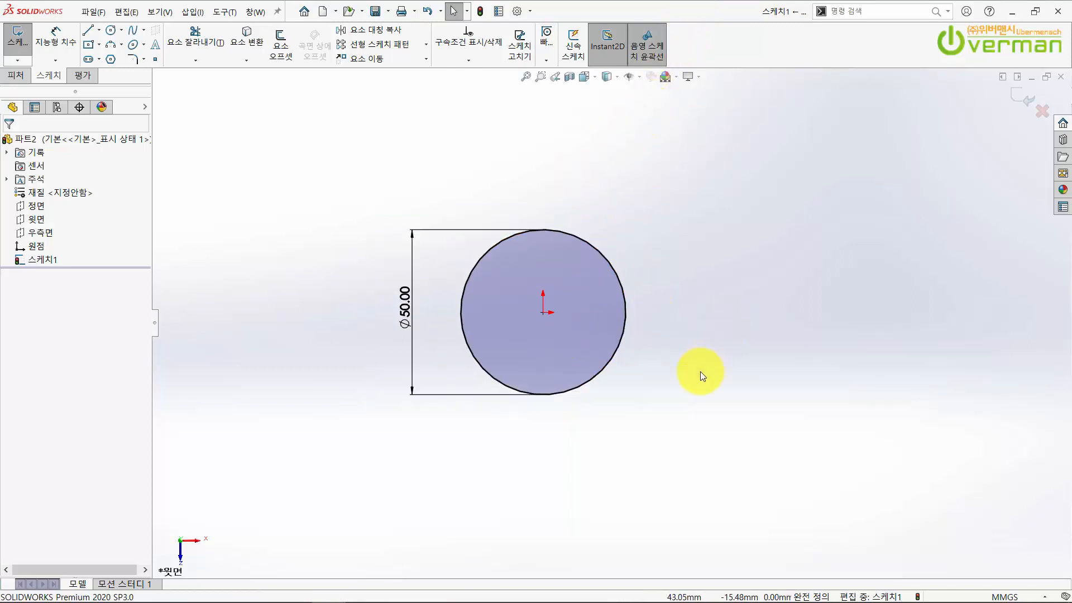
scroll(689, 377, "down", 3)
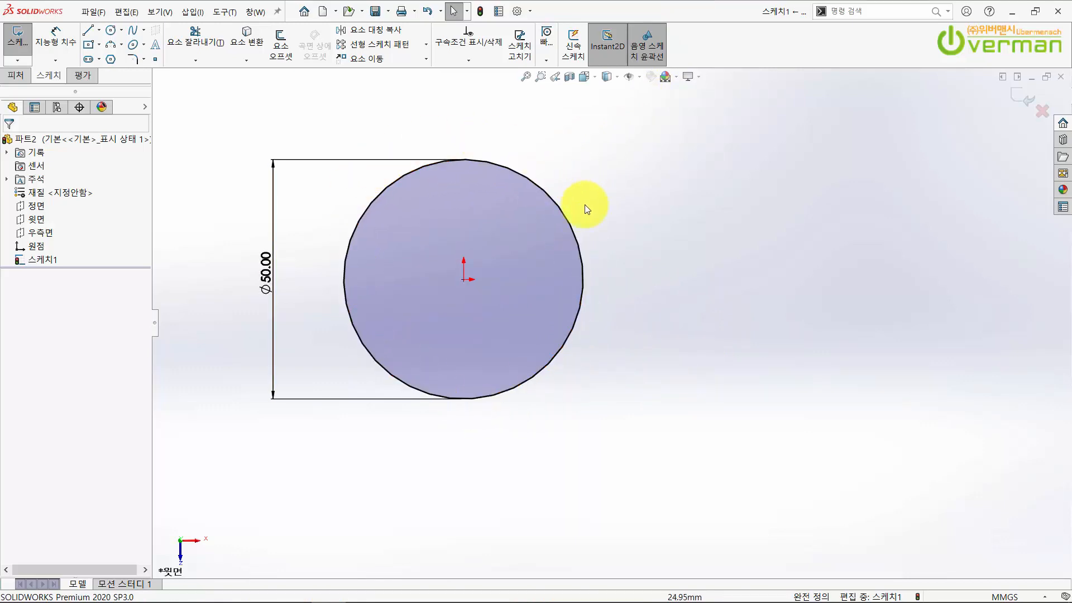
left_click(464, 283)
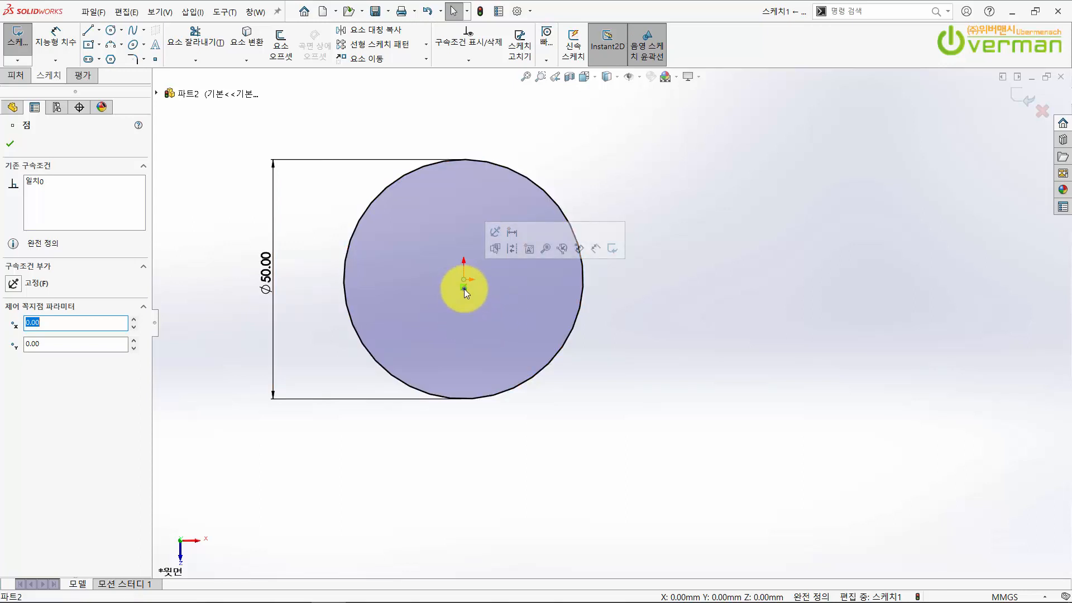
right_click(464, 289)
right_click(464, 290)
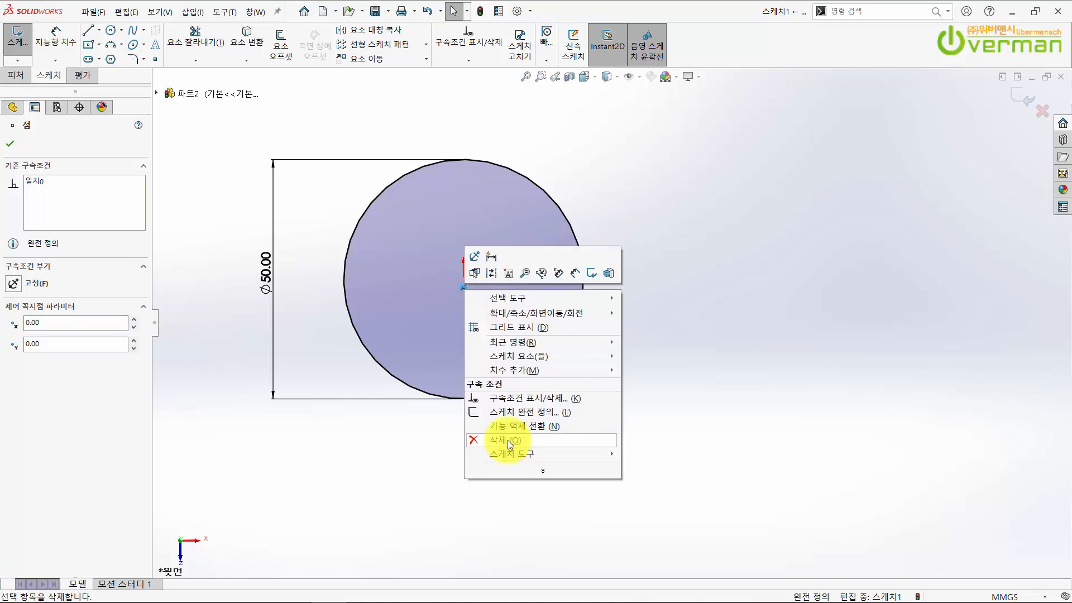
left_click(507, 440)
left_click(611, 419)
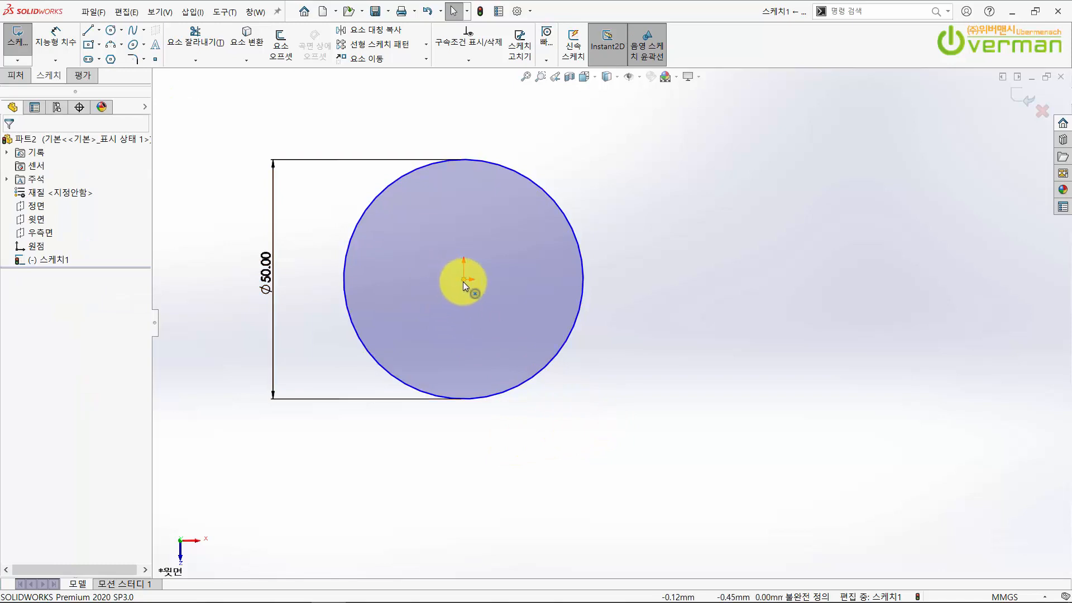
Move the circle by its centre point away from the origin, to about X 36.5 mm and Y 7 mm
left_click(464, 280)
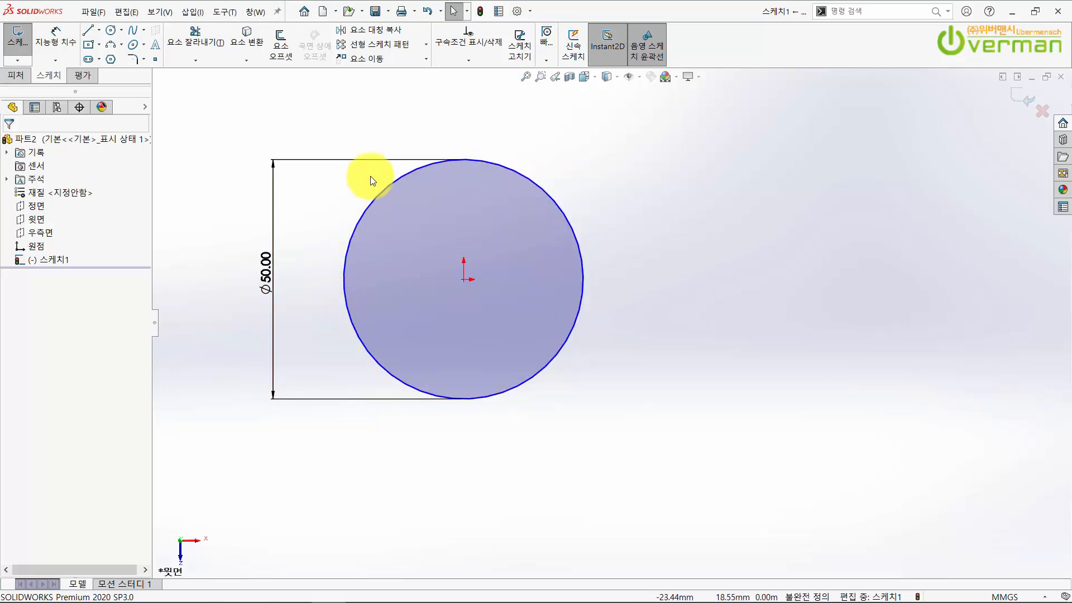
left_click(464, 283)
left_click_drag(464, 283, 618, 472)
left_click_drag(825, 443, 638, 245)
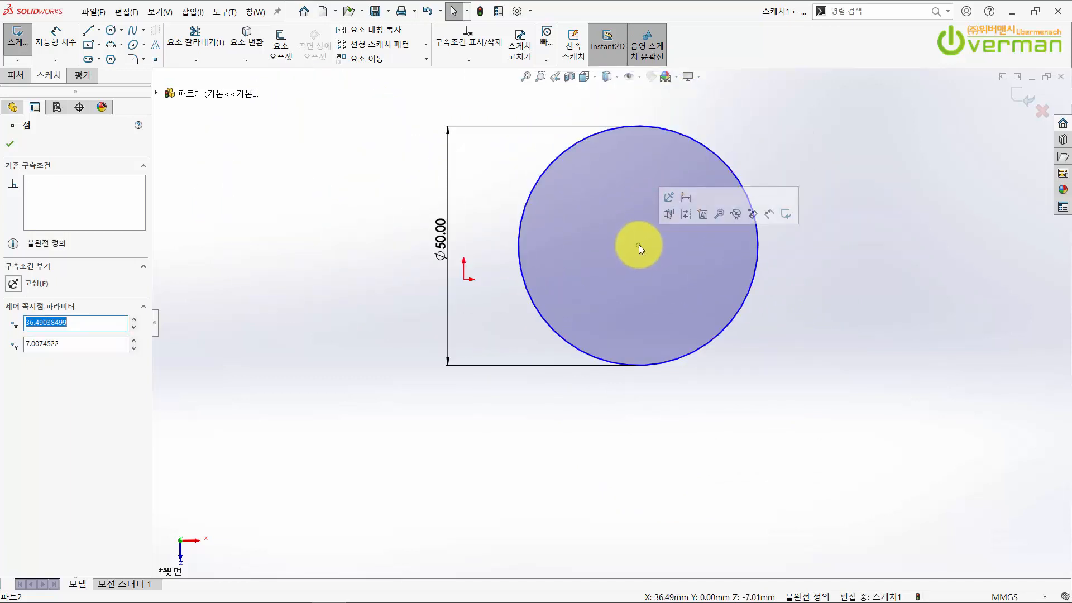
Add a coincident relation between the circle's centre point and the origin
left_click(464, 282)
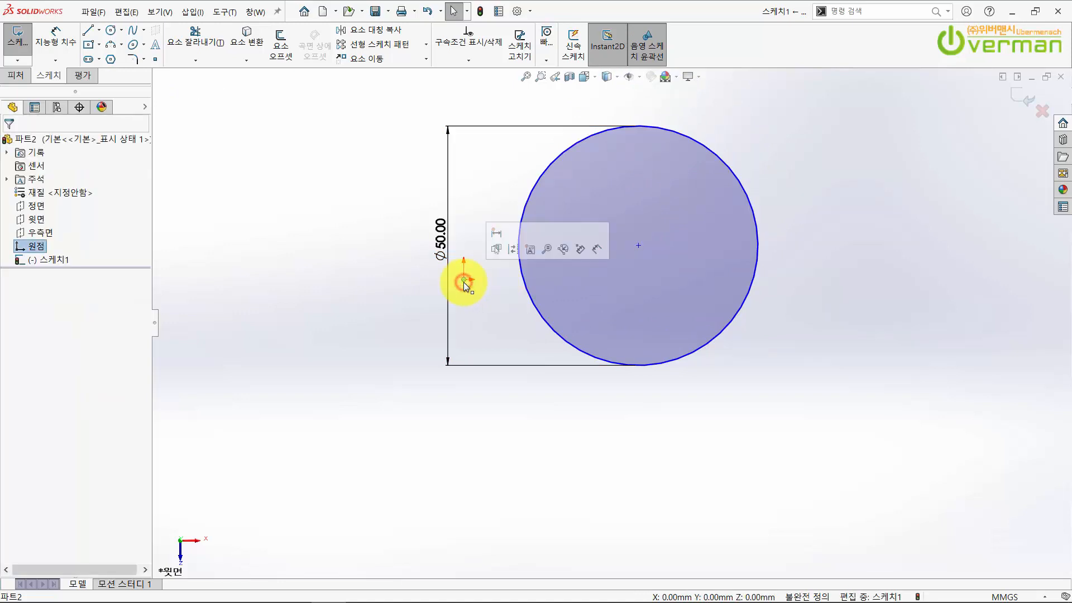
left_click(744, 402)
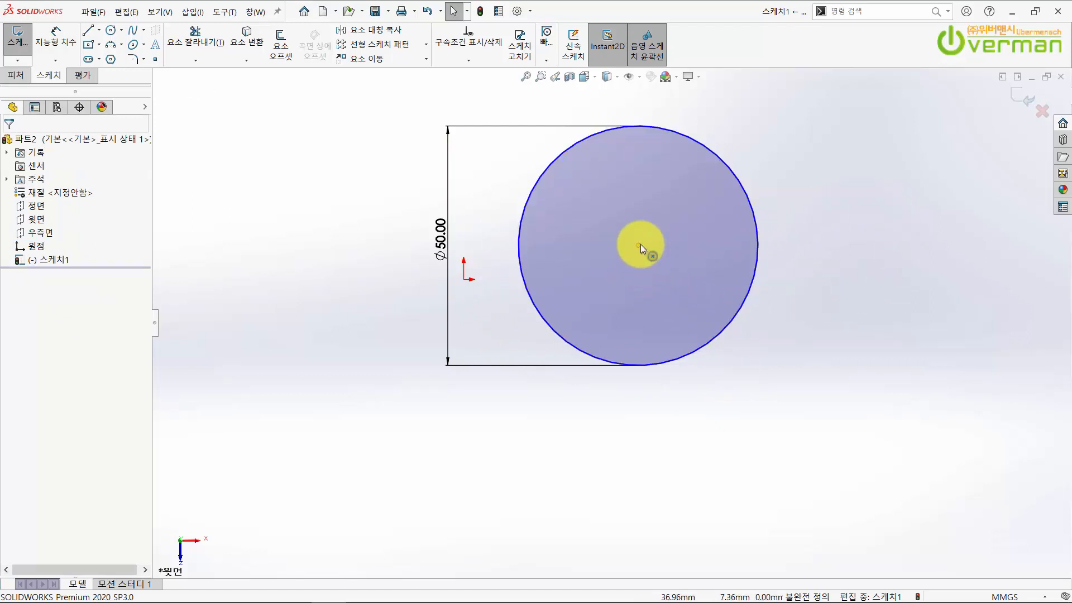
left_click(639, 243)
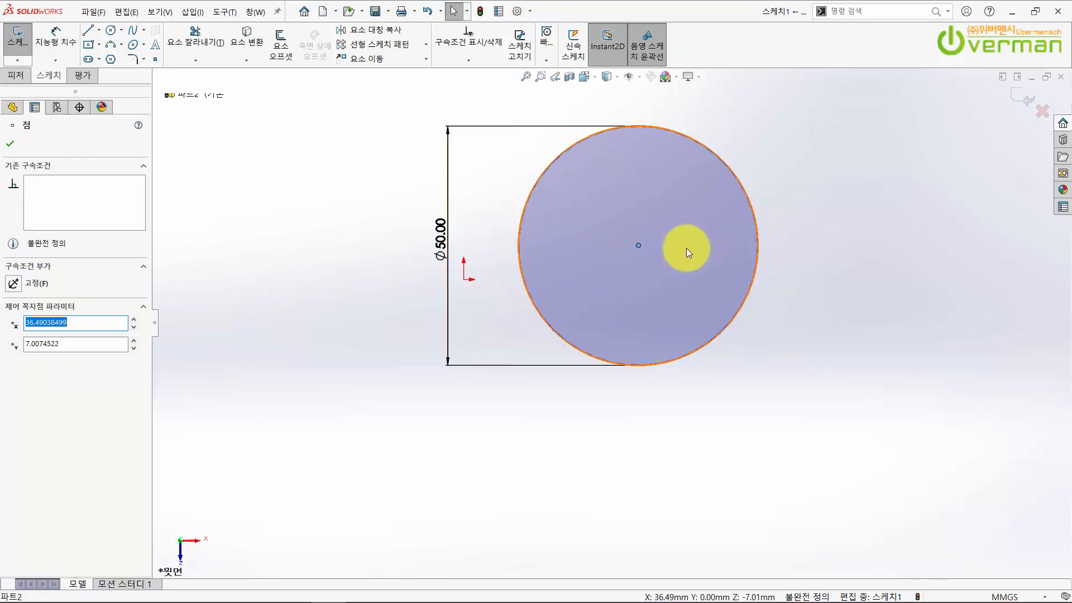
left_click(462, 280, "ctrl")
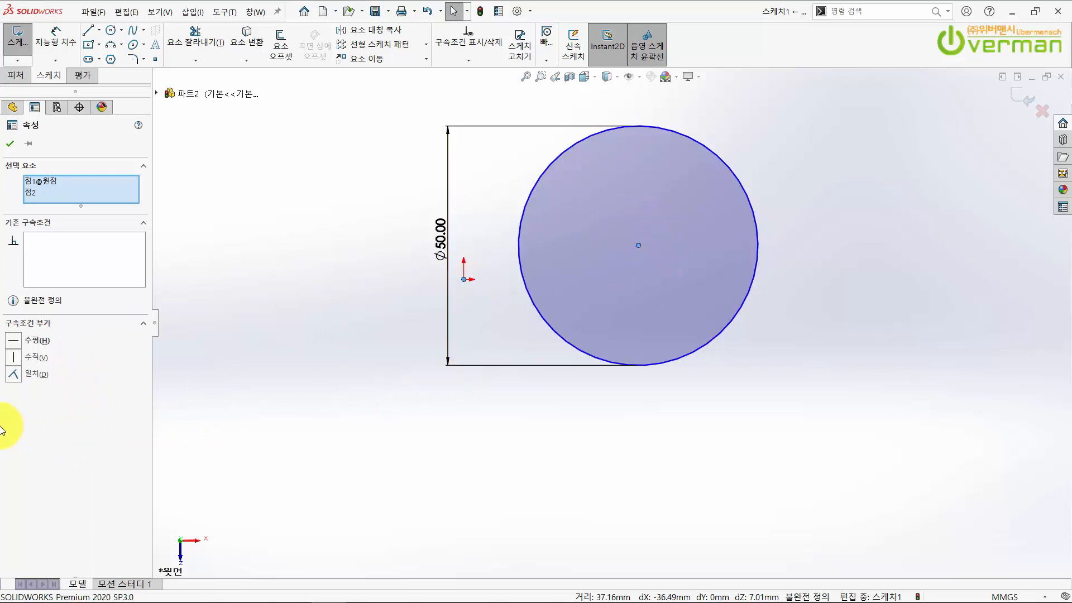
left_click(14, 377)
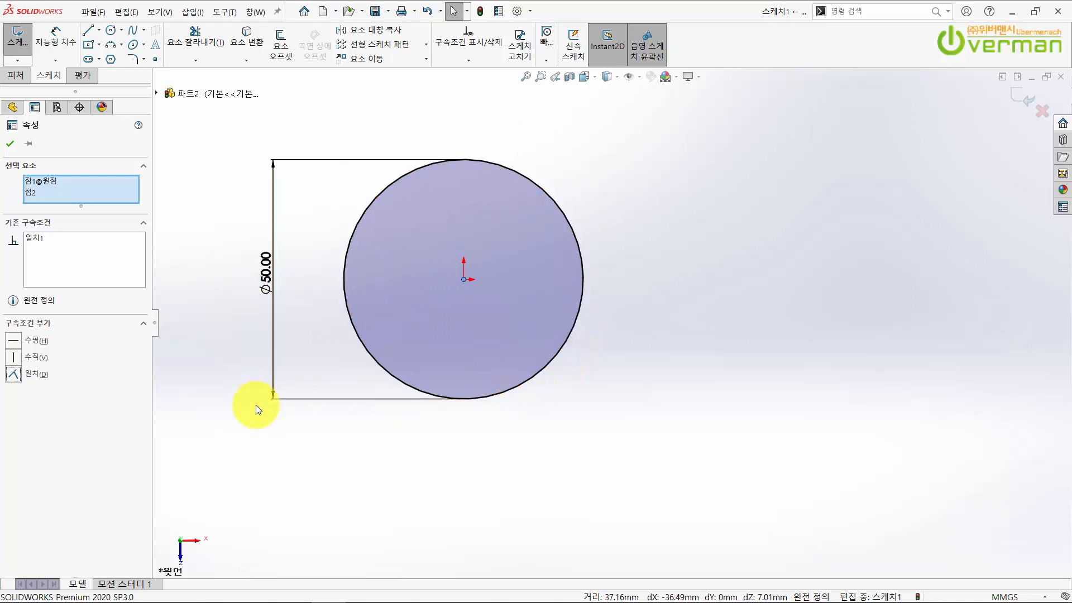
left_click(10, 144)
Start a blind boss extrusion of the circle from the sketch plane and pull its depth to 16 mm
scroll(452, 407, "up", 1)
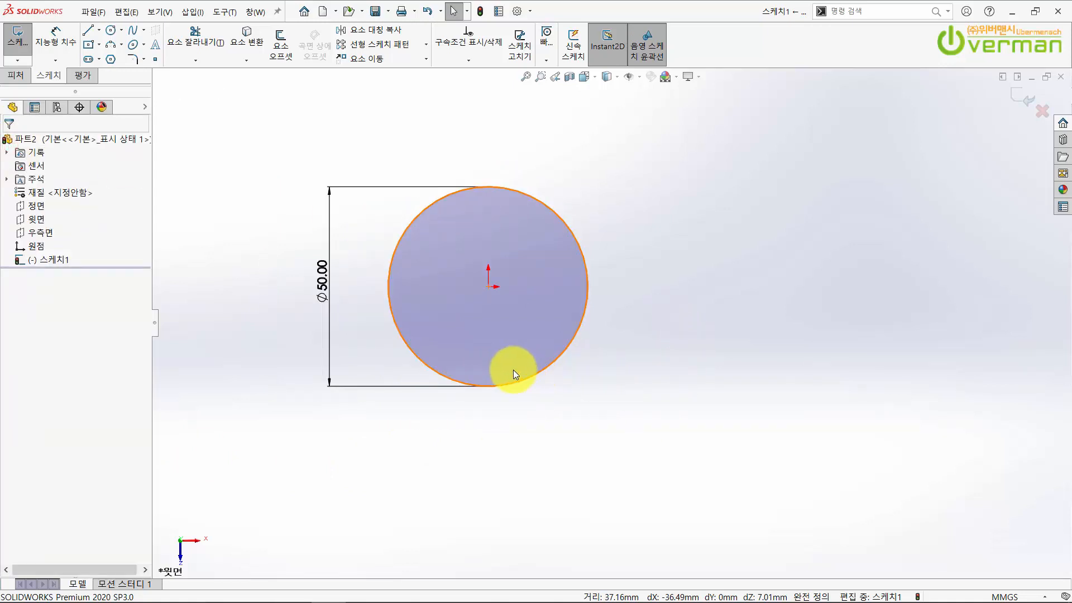
scroll(480, 366, "down", 1)
scroll(521, 267, "up", 1)
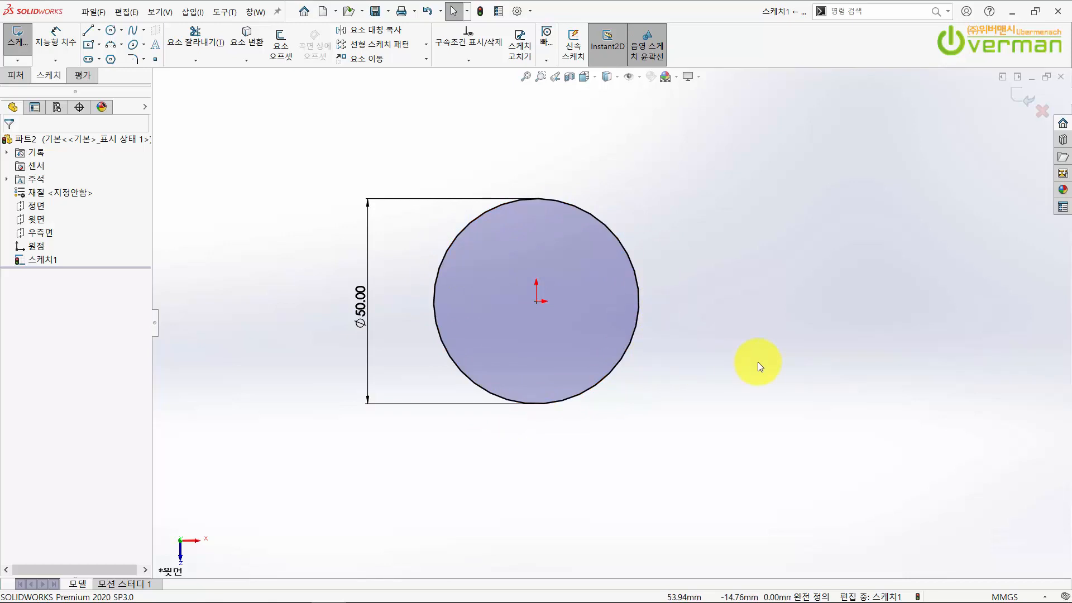
left_click(15, 74)
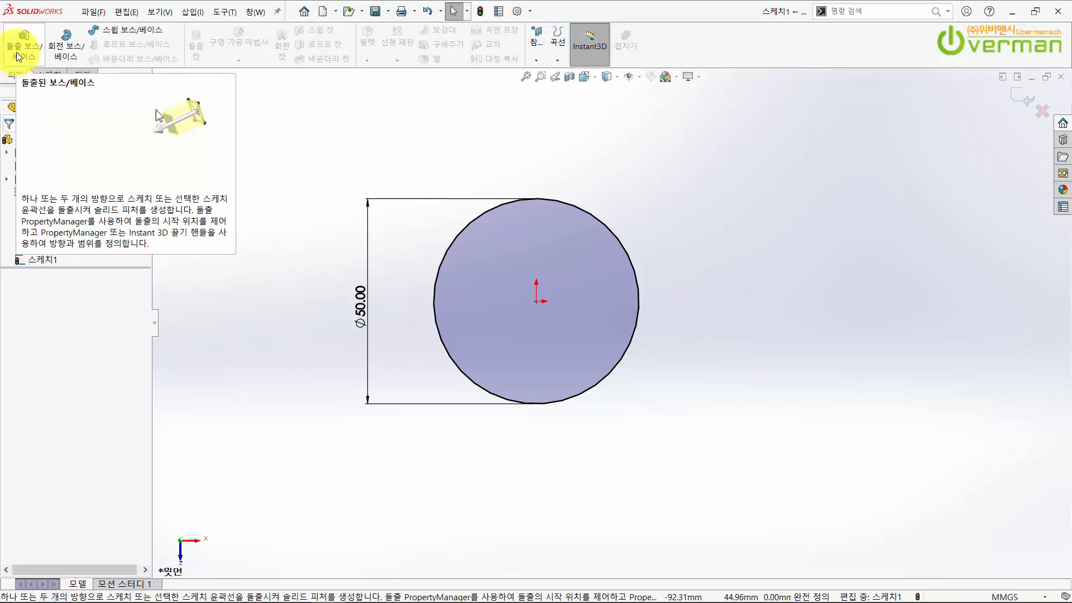
left_click(17, 52)
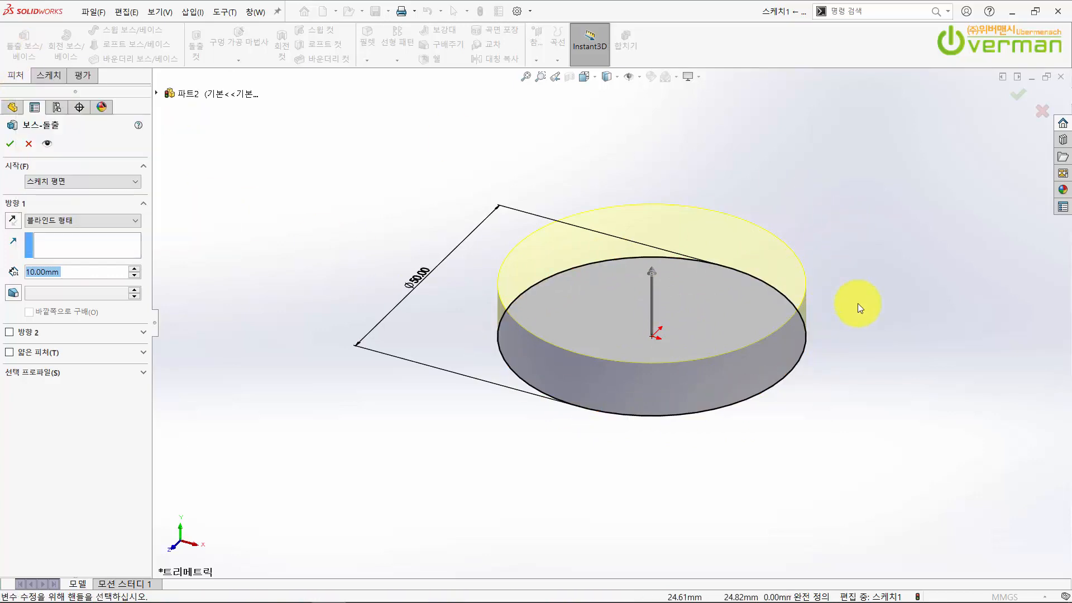
scroll(832, 324, "up", 1)
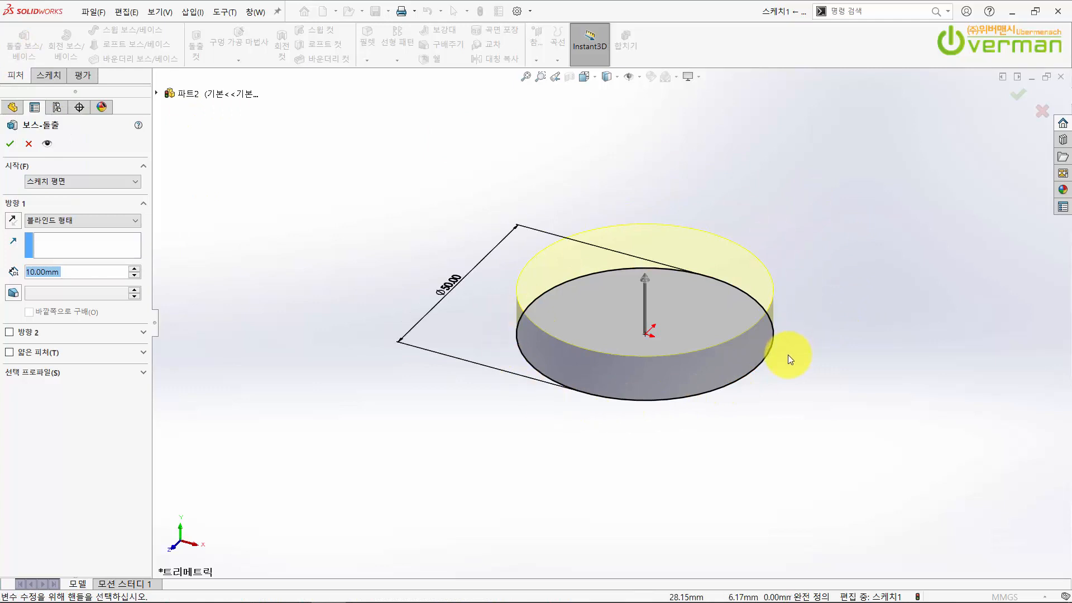
middle_click_drag(753, 348, 604, 383, "ctrl")
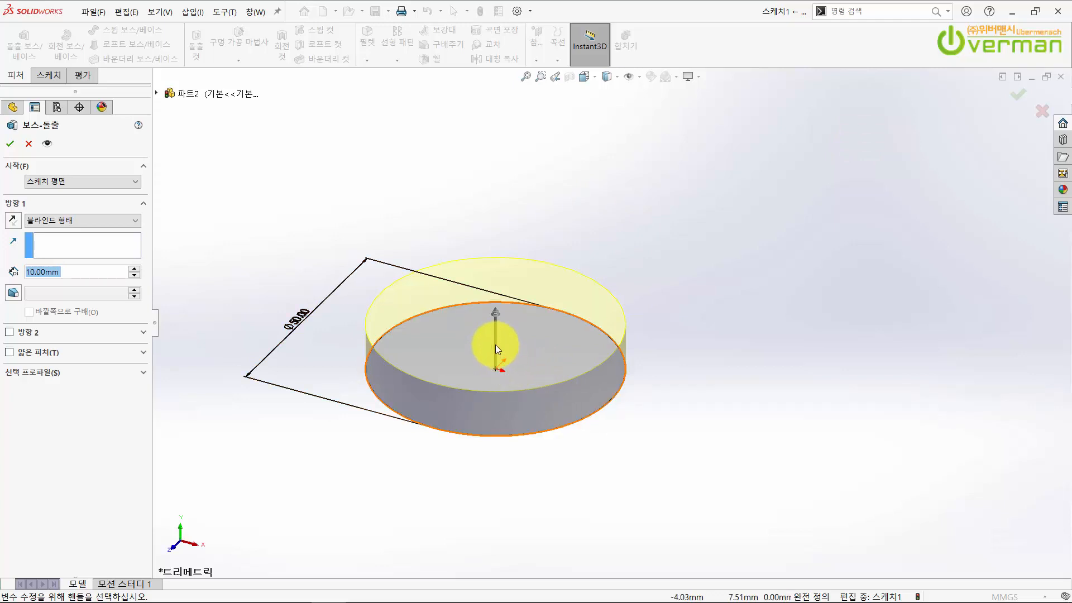
left_click(498, 314)
left_click_drag(498, 314, 496, 294)
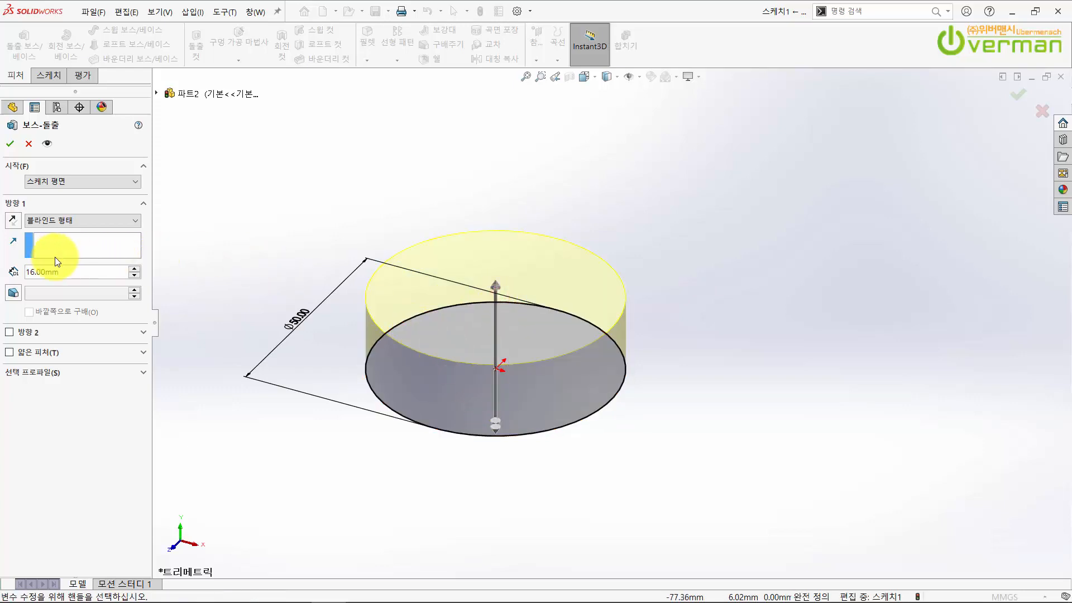
Try the reversed extrusion direction and the Mid Plane end condition, returning each to its original direction and Blind
left_click(15, 220)
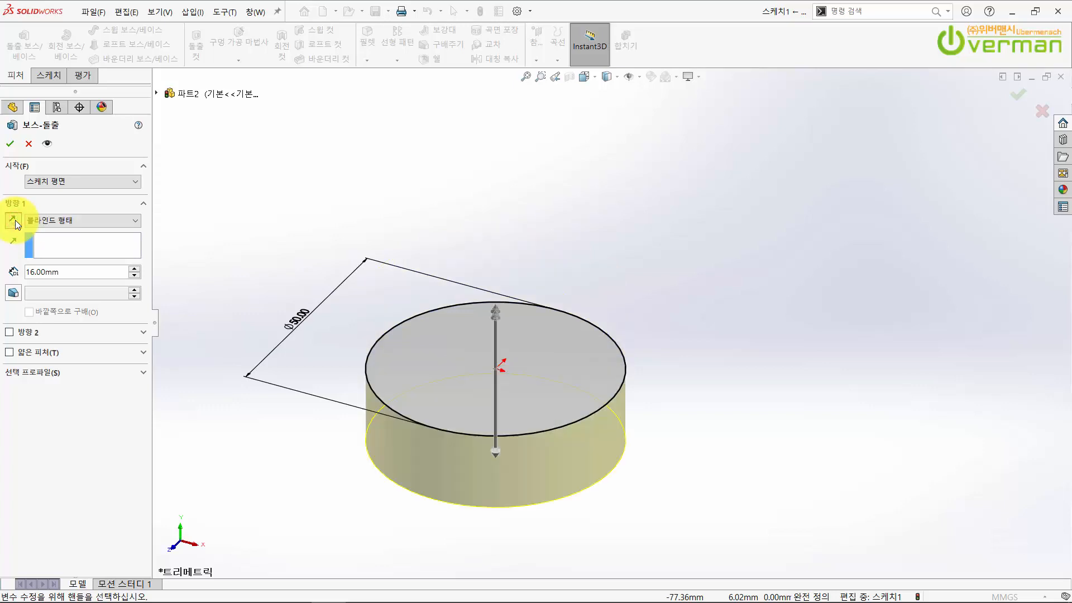
left_click(15, 220)
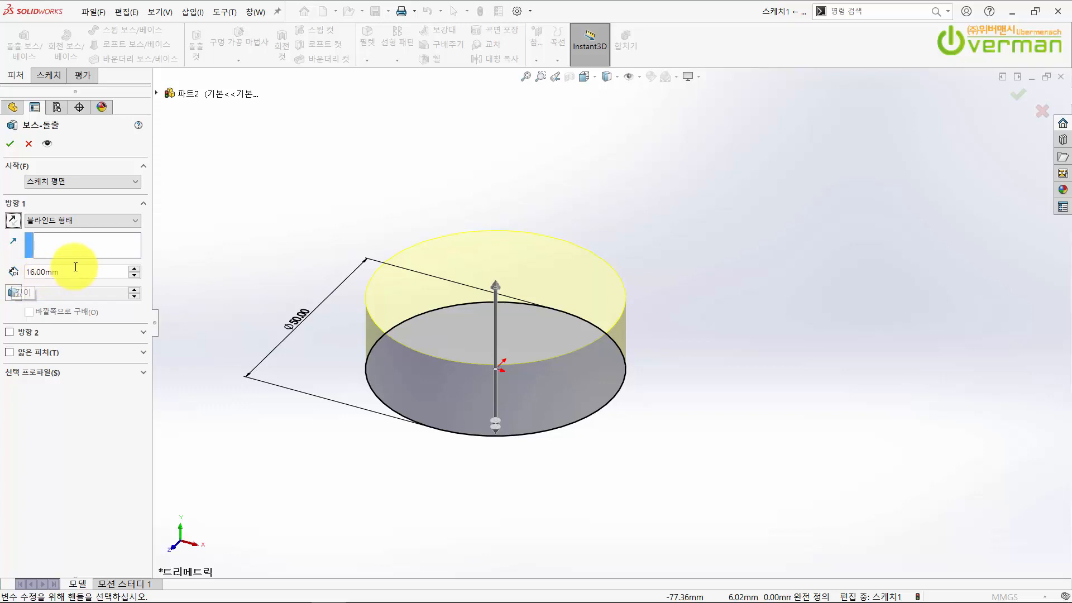
left_click(31, 276)
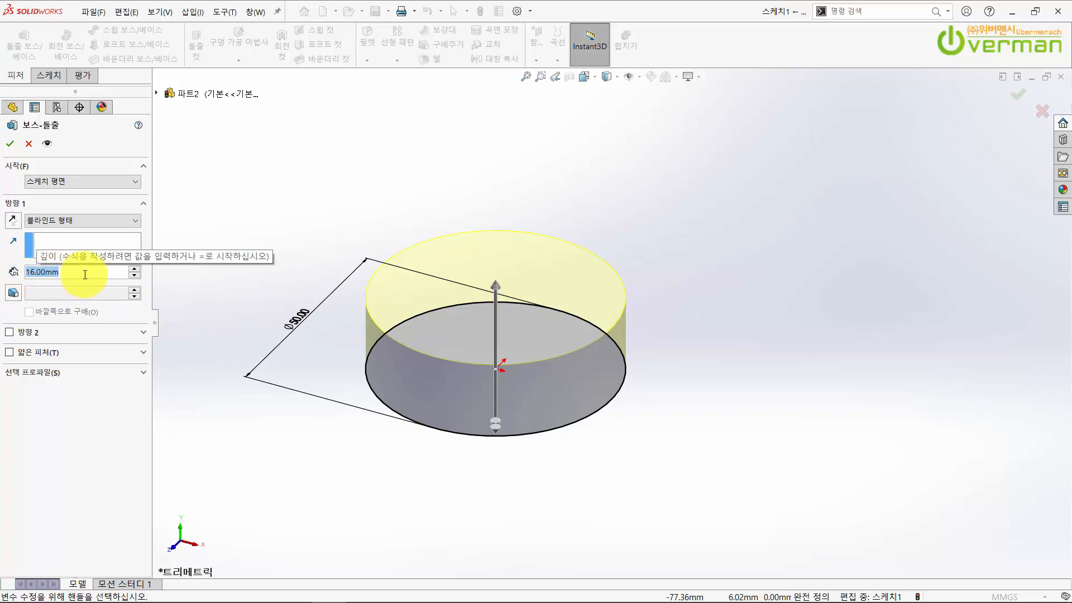
left_click(130, 221)
left_click(42, 279)
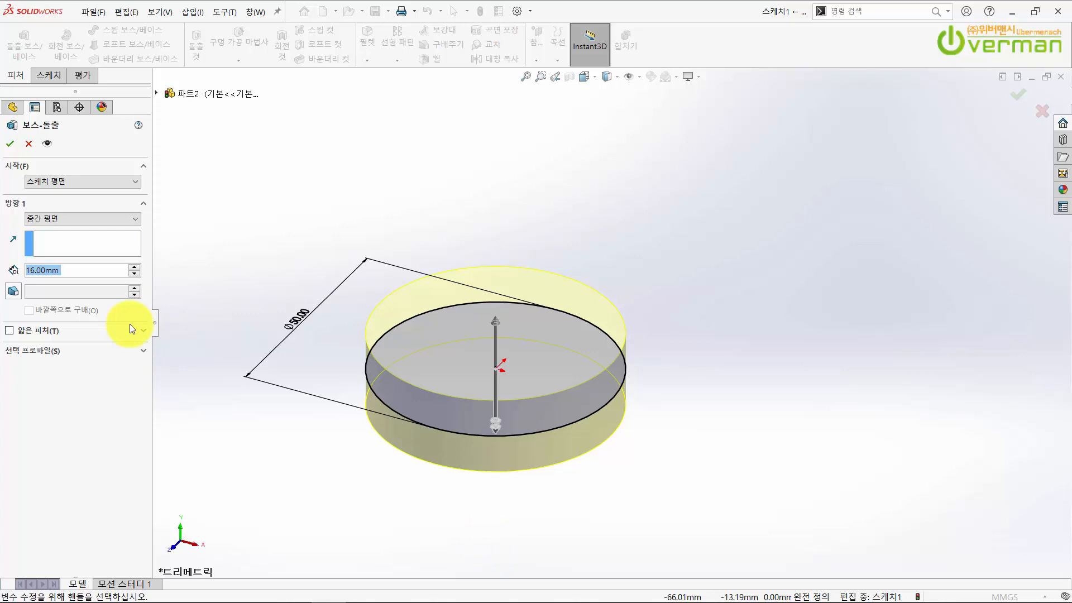
left_click(65, 219)
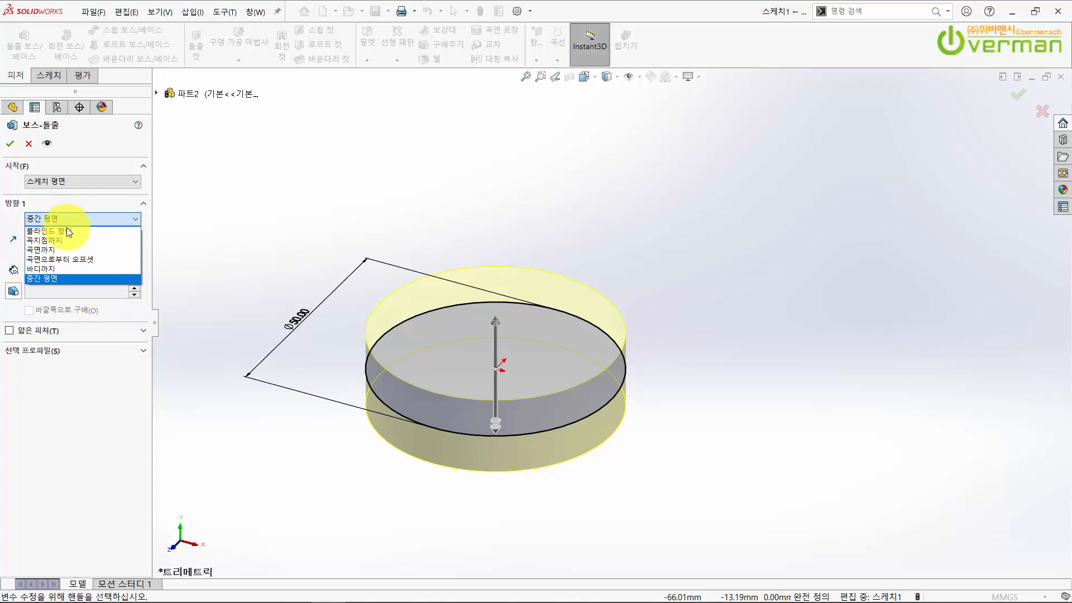
left_click(66, 229)
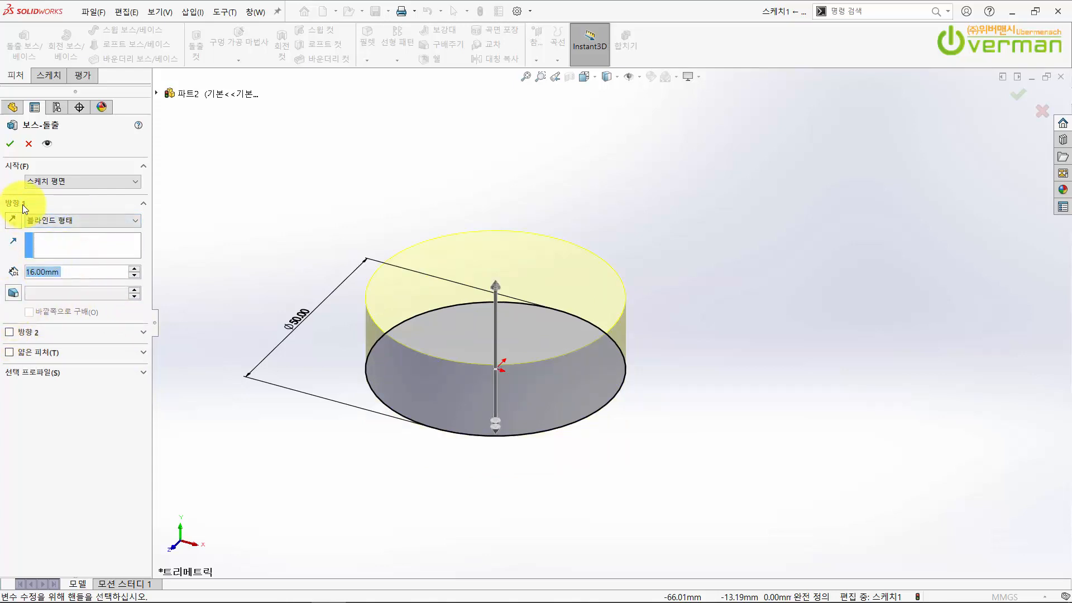
Turn the extrusion's Direction 2 on and back off
left_click(9, 332)
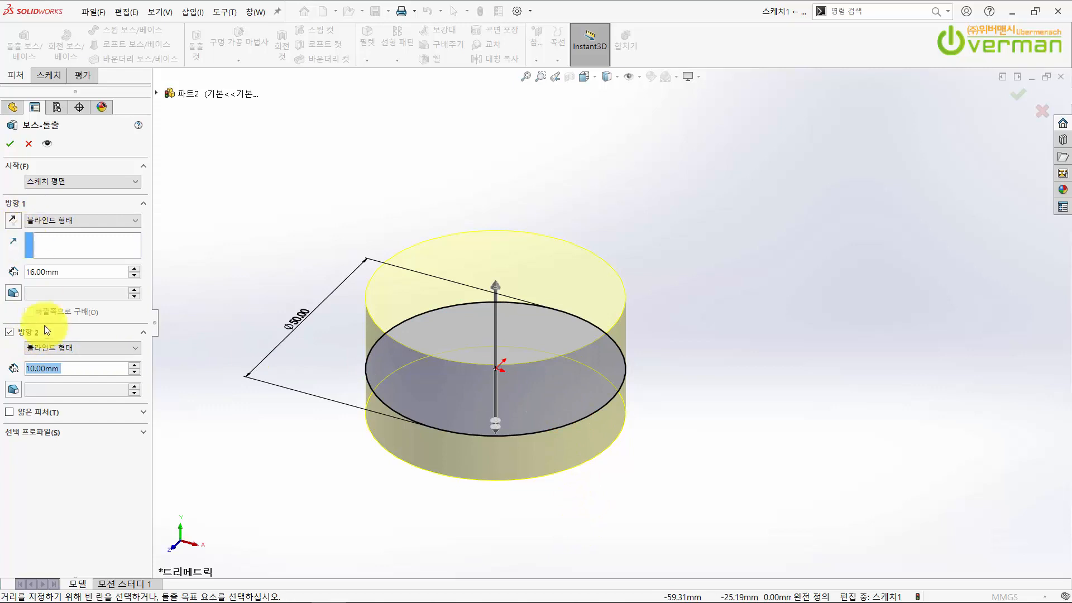
left_click(15, 335)
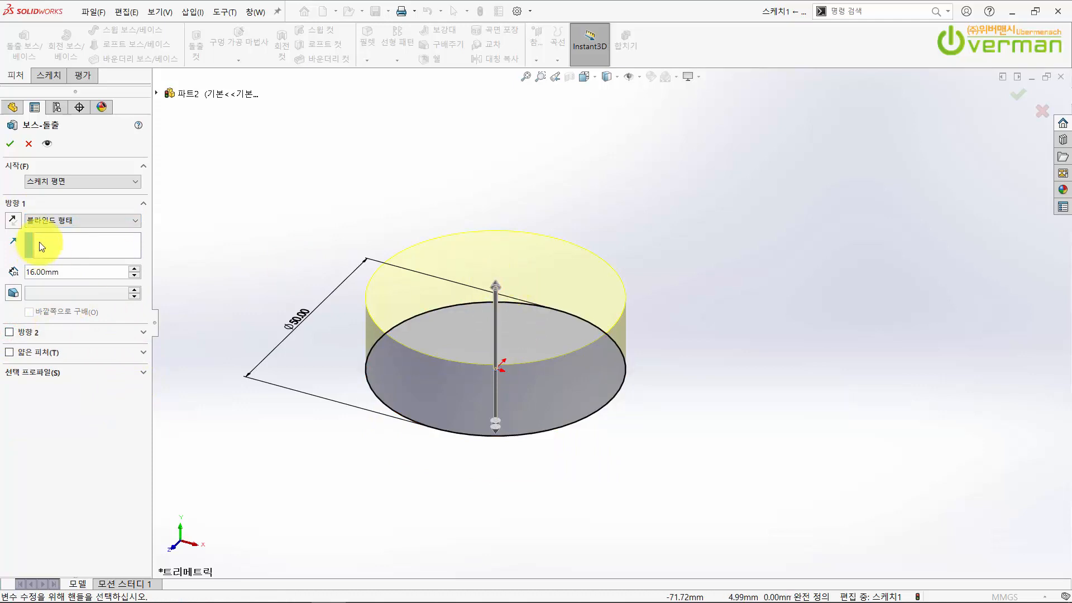
Set the blind extrusion depth to 200 mm and complete the cylinder
double_click(73, 272)
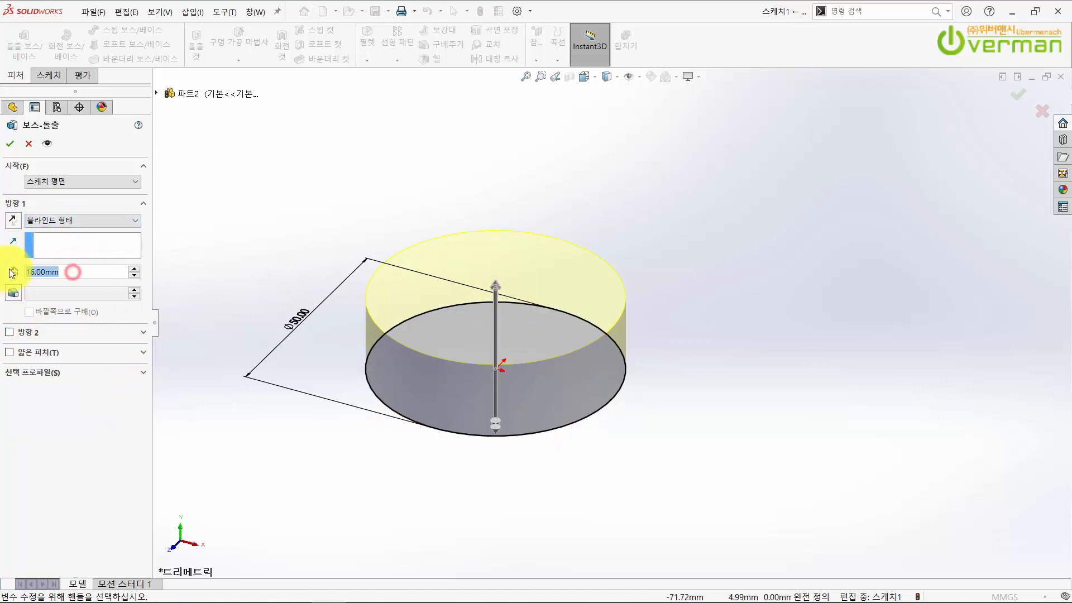
type("200")
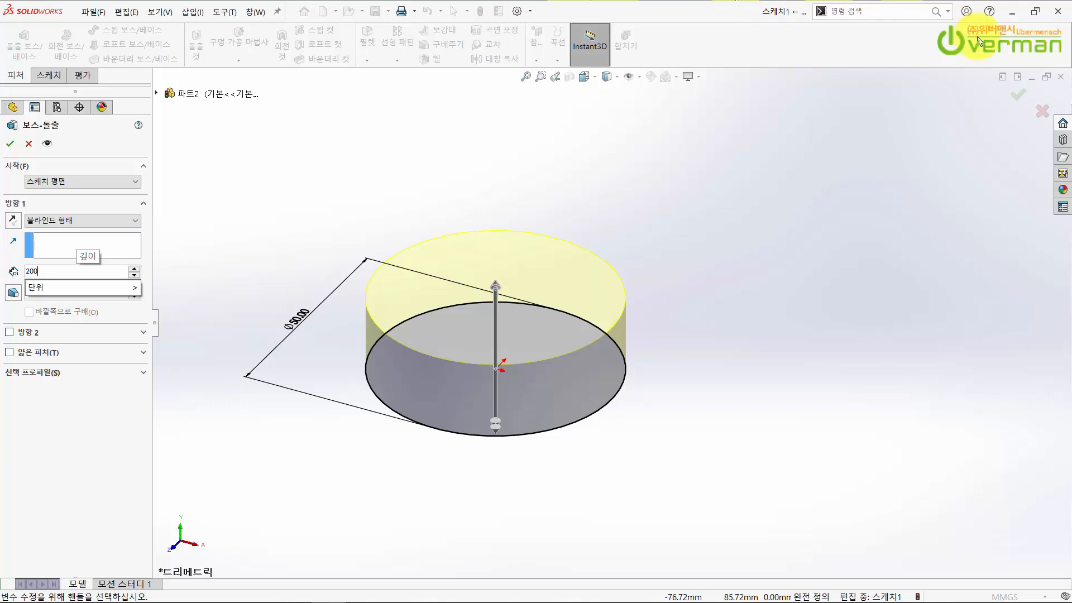
mouse_move(45, 281)
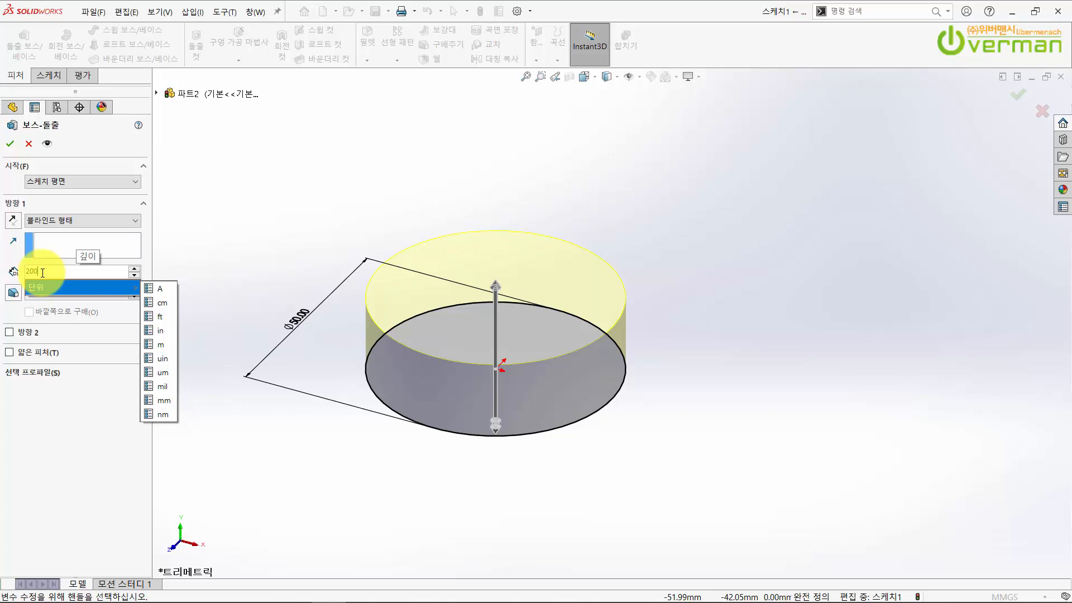
key("Return")
scroll(545, 232, "up", 5)
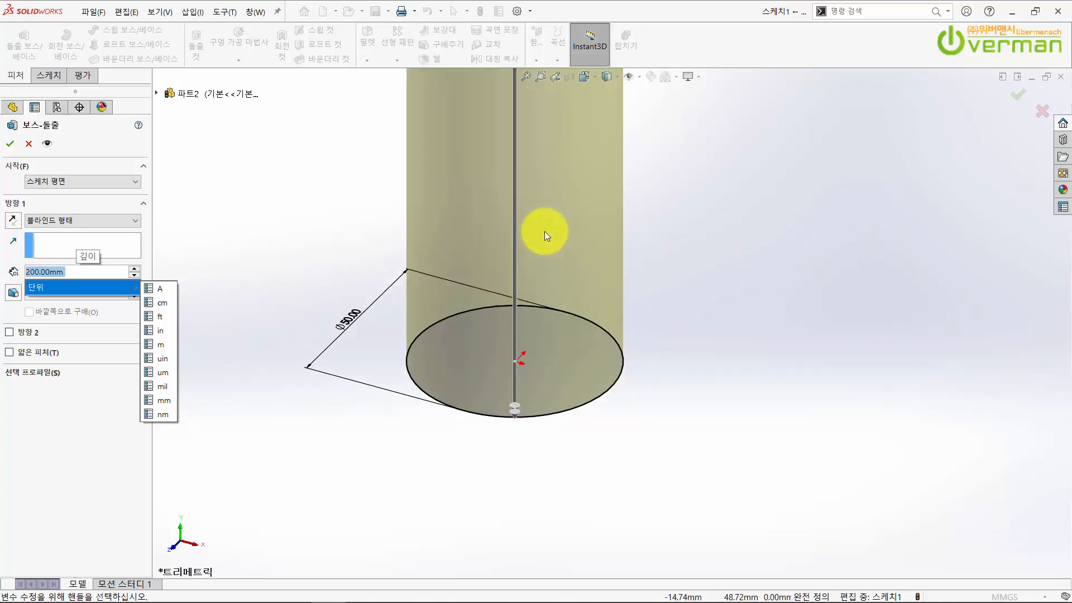
scroll(613, 155, "up", 1)
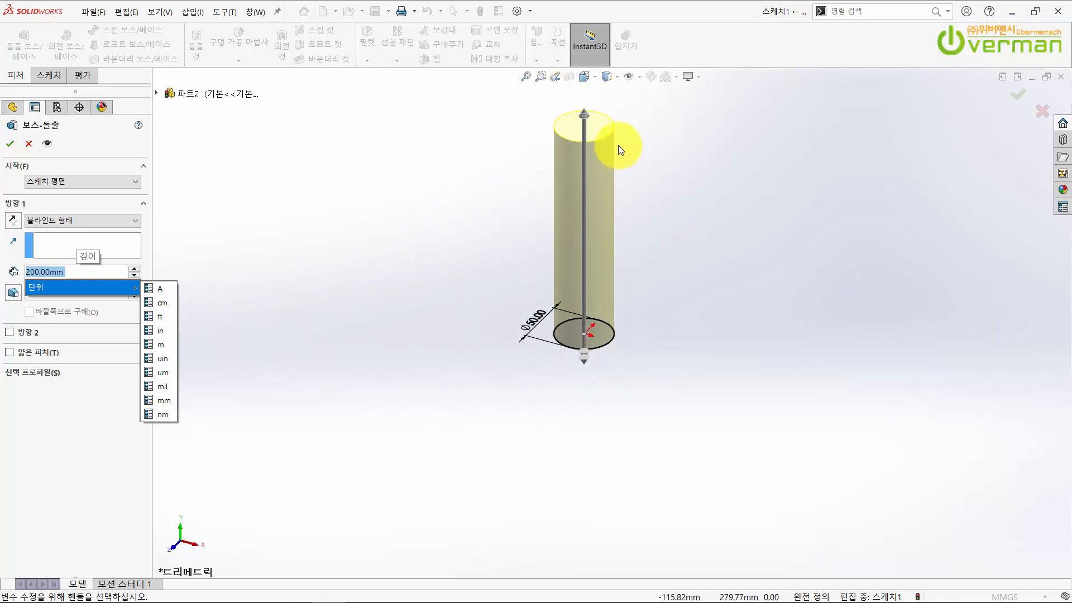
scroll(618, 147, "down", 2)
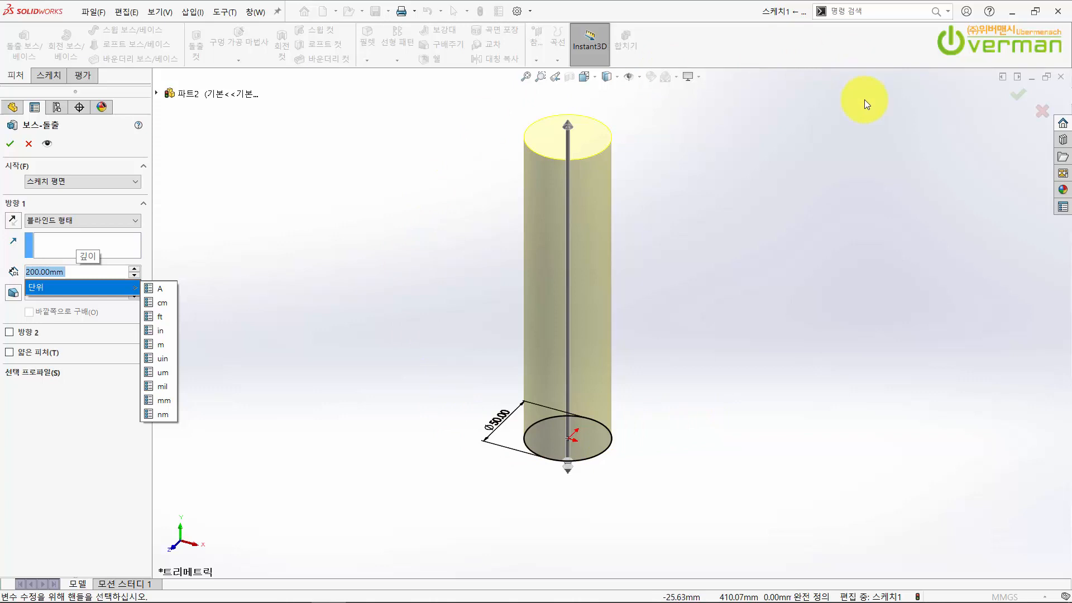
key("Return")
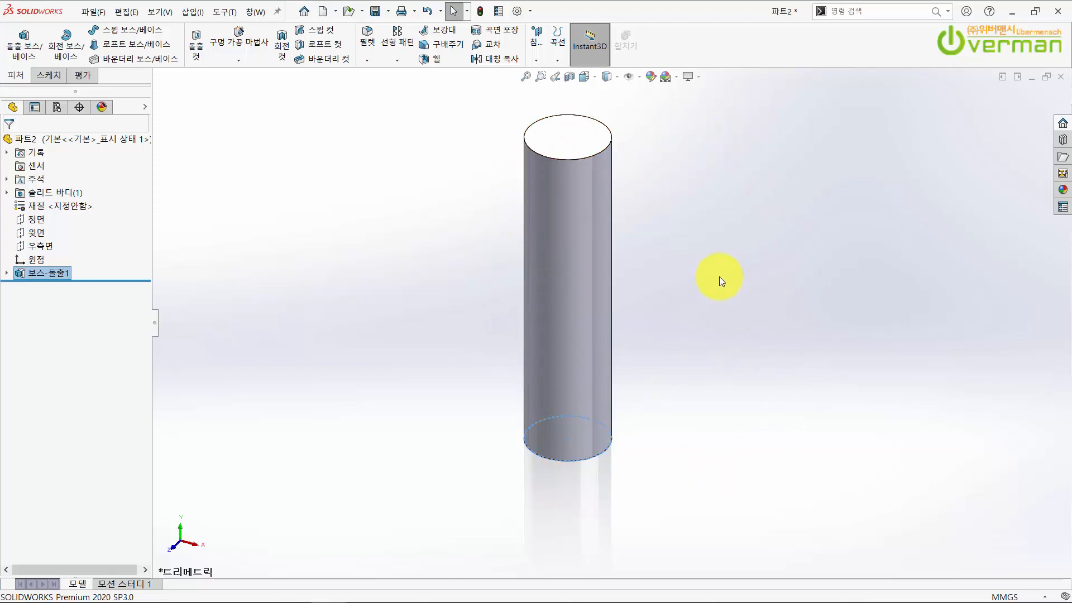
middle_click_drag(719, 277, 498, 209)
middle_click_drag(508, 189, 704, 359)
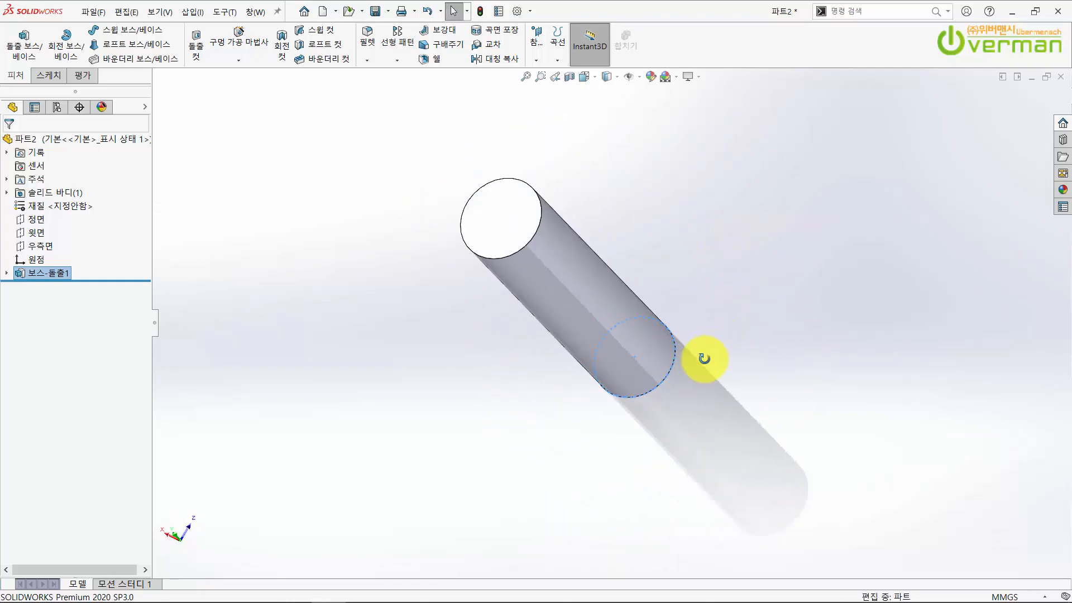
key("ctrl+7")
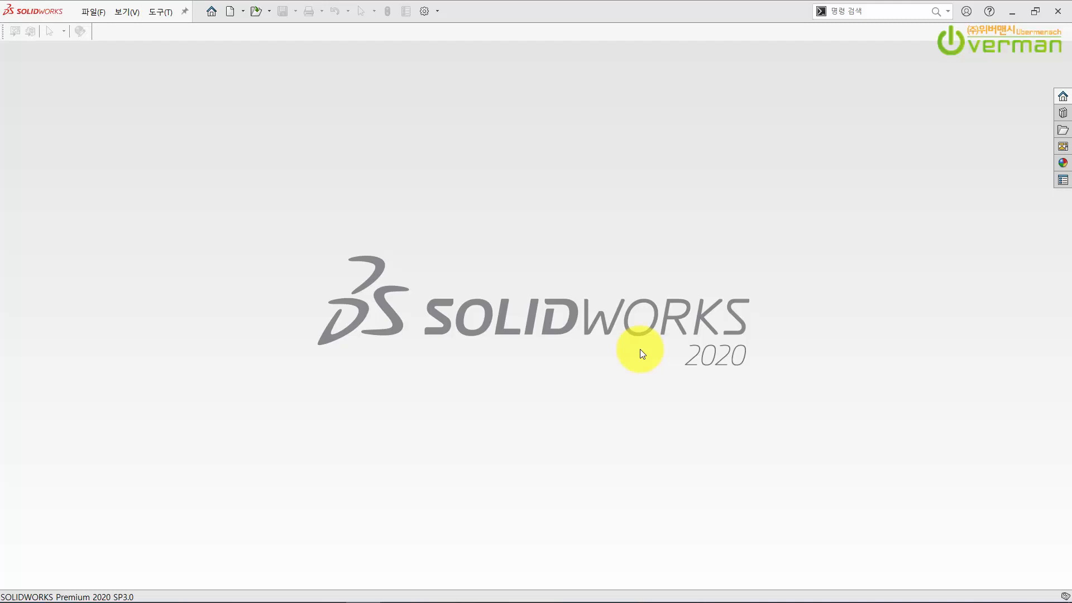
Create a new part and display its Front, Top and Right planes together in isometric view
left_click(232, 12)
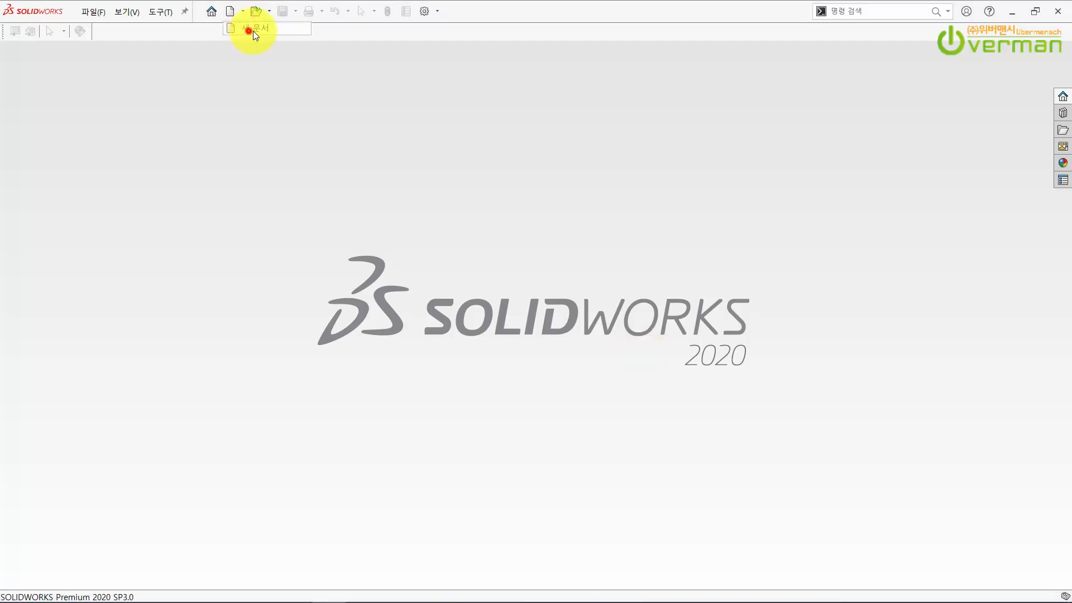
key("Return")
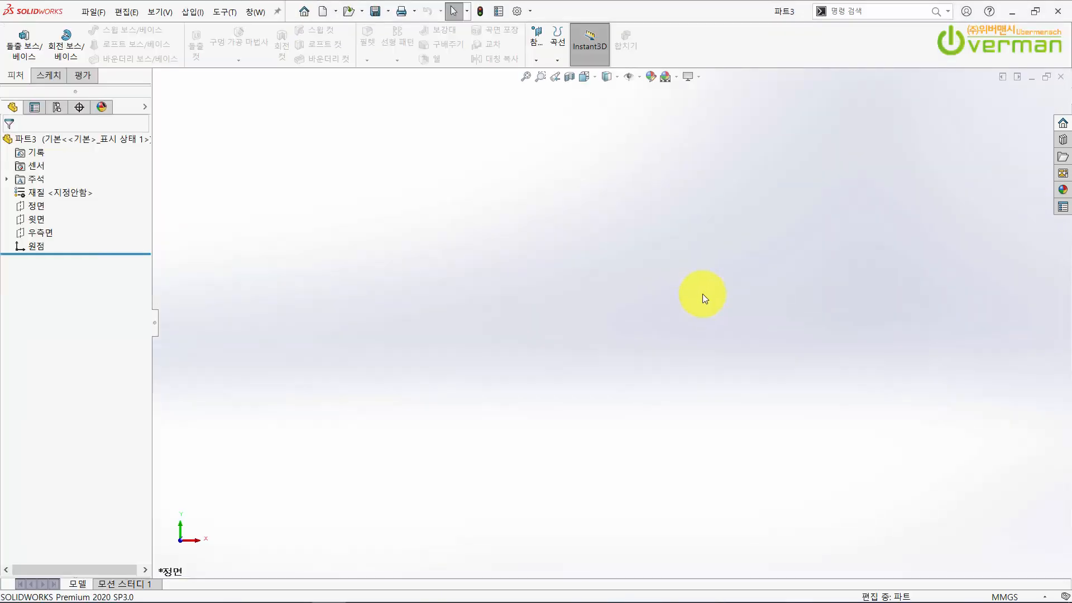
left_click(36, 208)
left_click(33, 223, "ctrl")
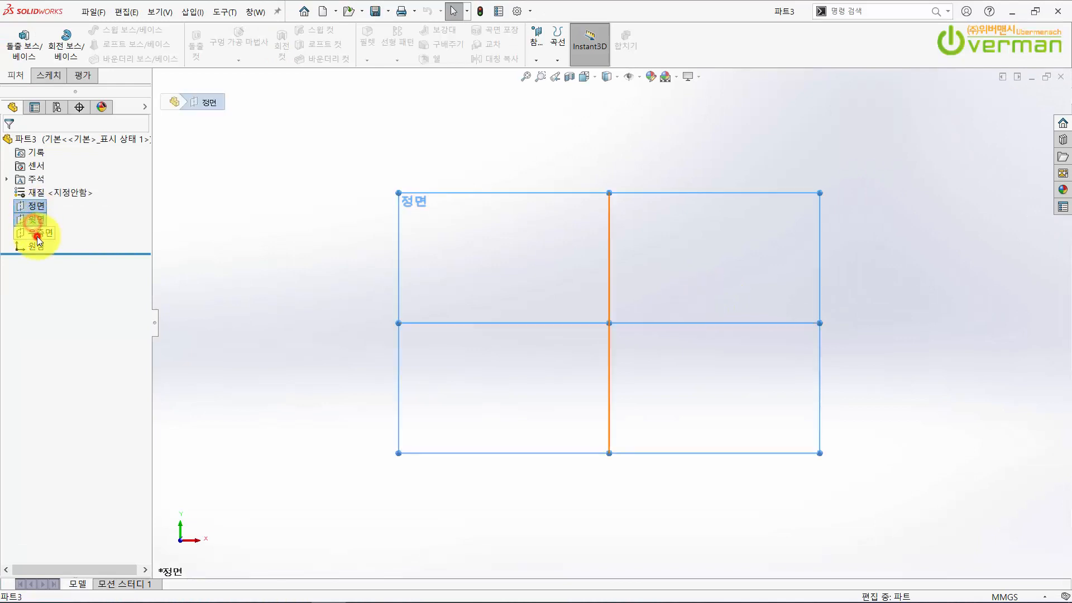
left_click(37, 237, "ctrl")
key("ctrl+7")
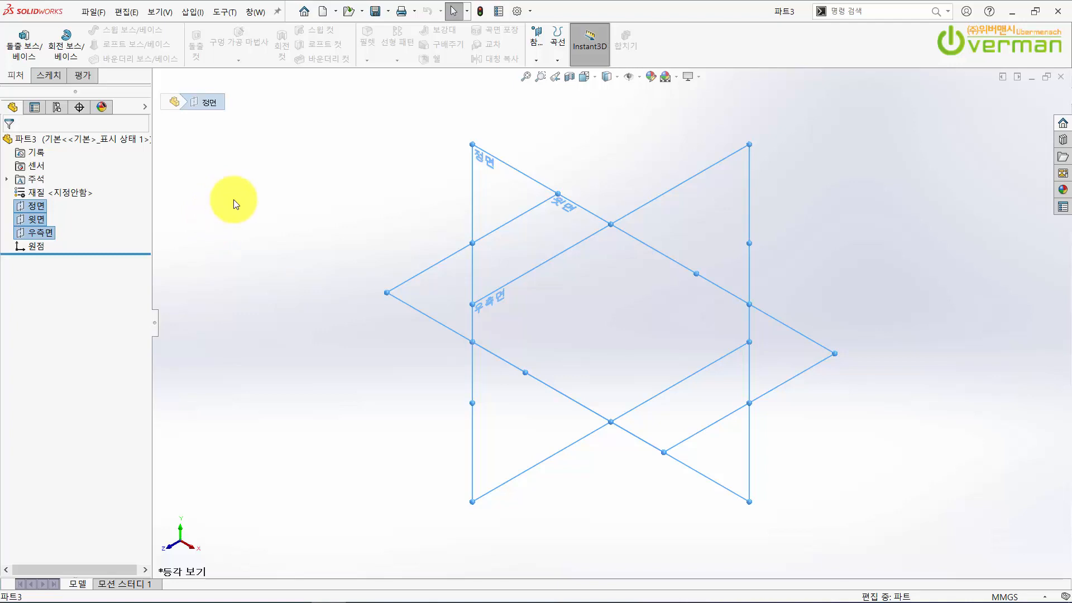
Start a line sketch on the Front plane and view it in the front orientation
left_click(48, 77)
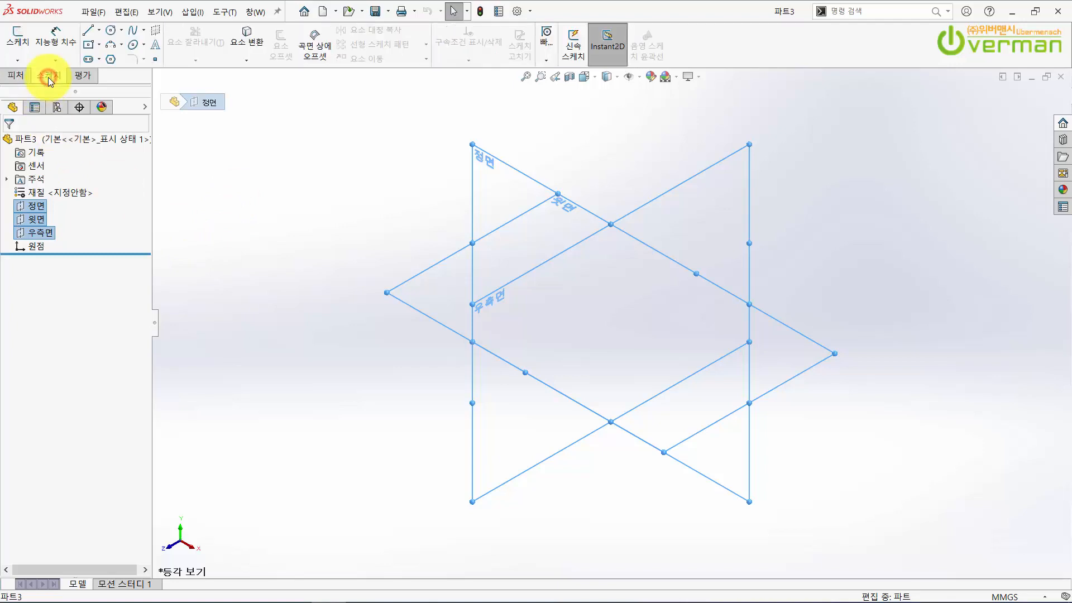
left_click(93, 34)
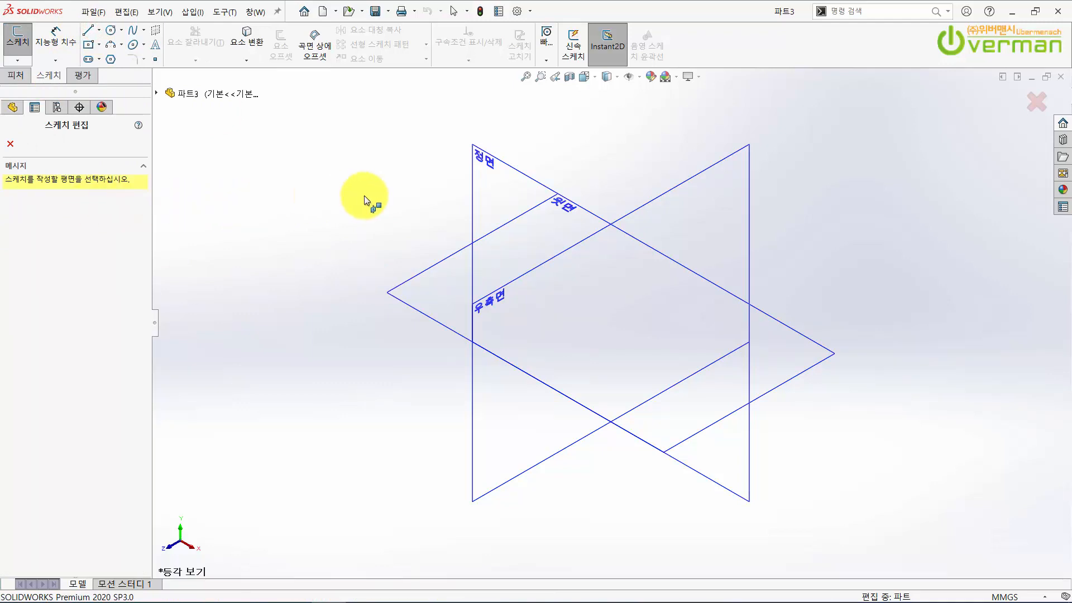
left_click(498, 170)
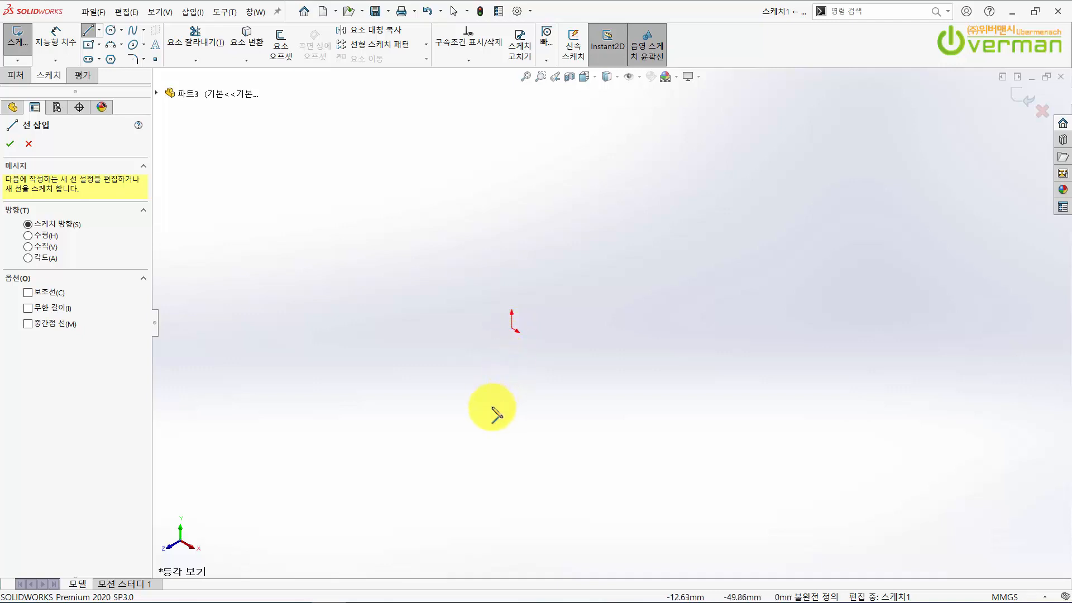
key("ctrl+1")
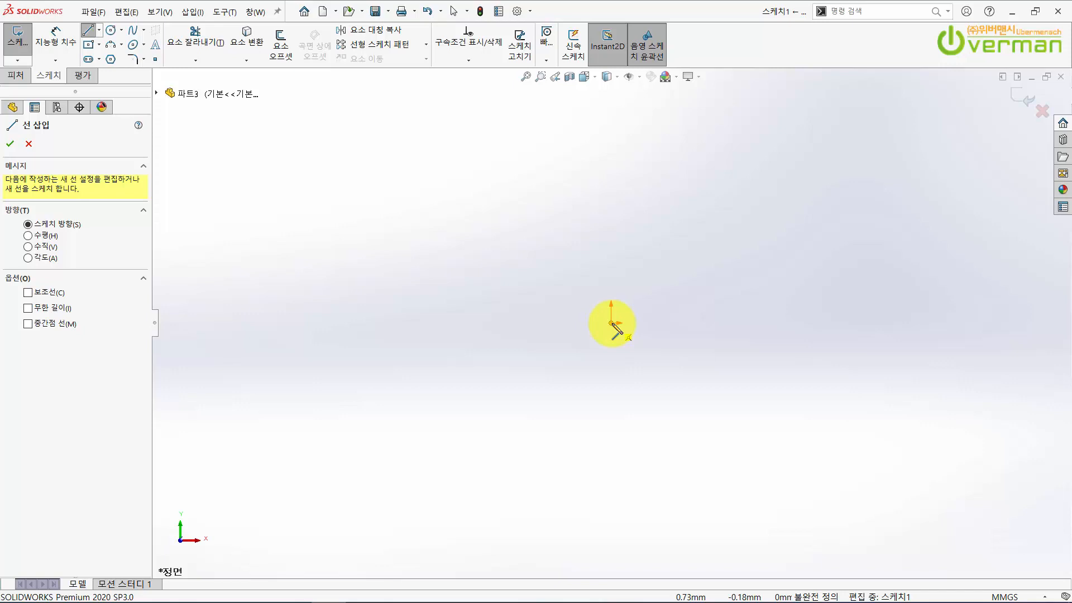
Sketch a closed six-line profile from the origin with a base about 65 mm, a square-cornered slanted arm, a top about 50 mm and a left side about 66 mm
left_click_drag(613, 324, 687, 324)
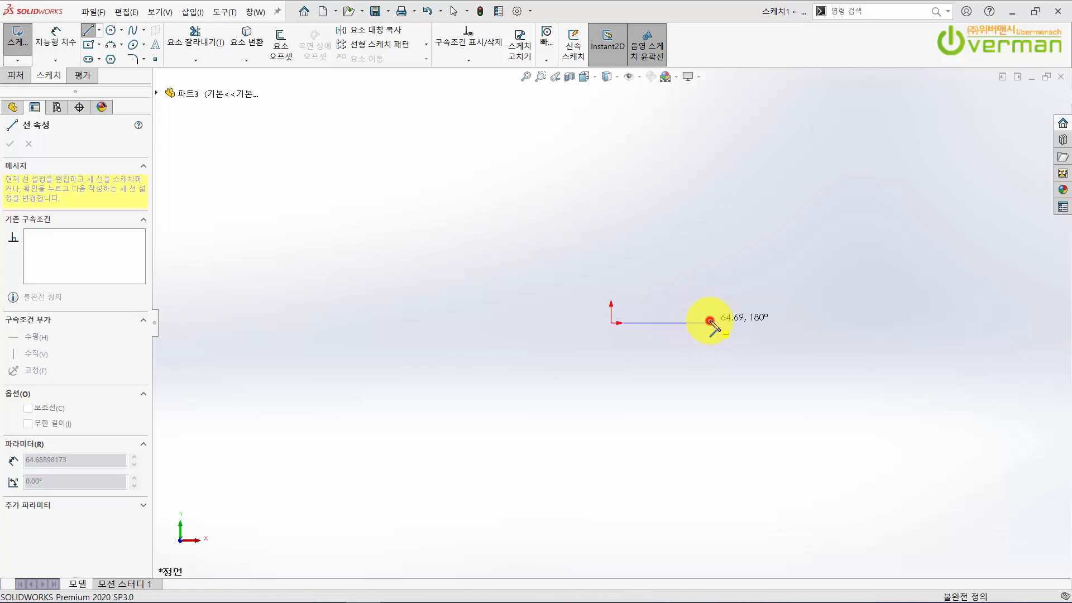
left_click(711, 324)
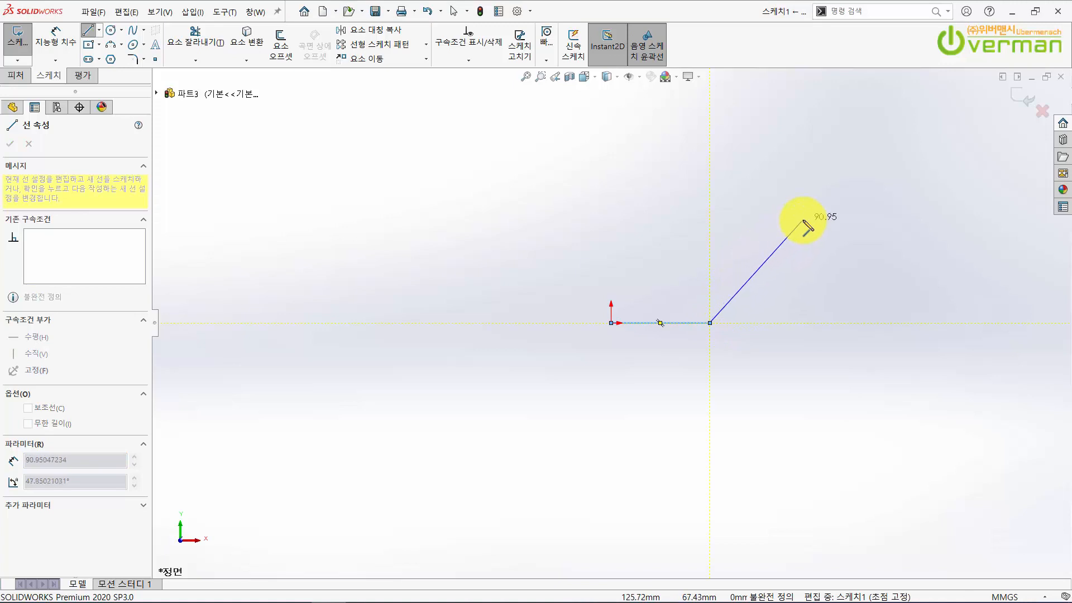
left_click(777, 244)
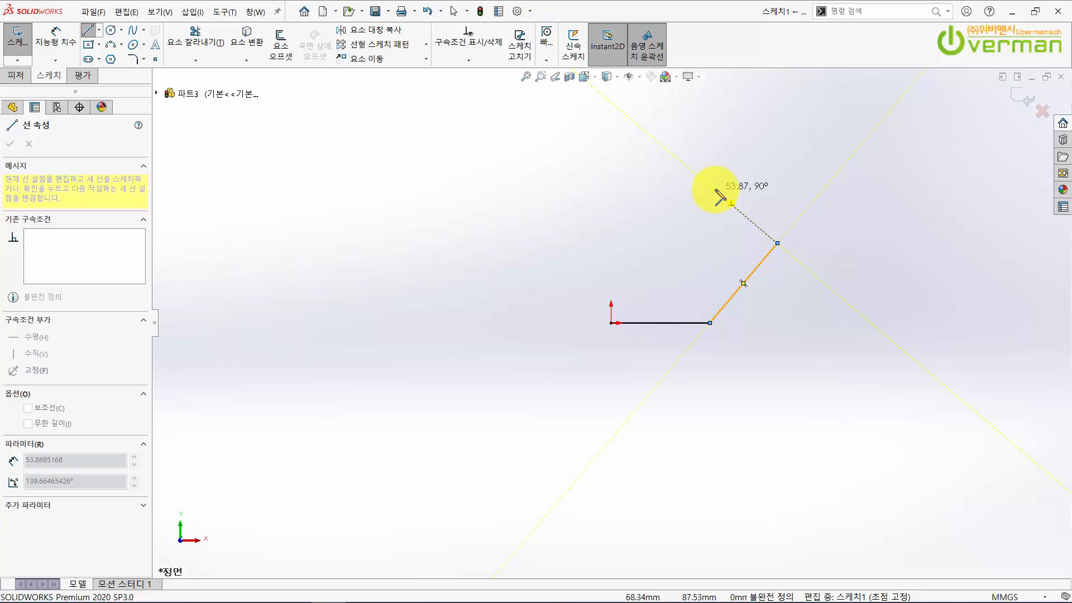
left_click(717, 191)
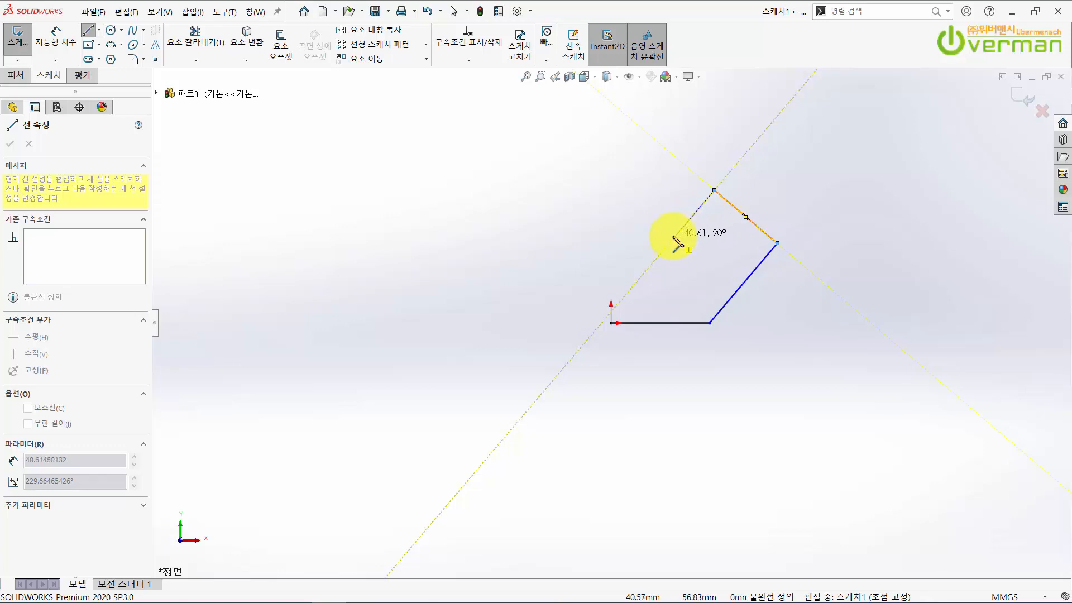
left_click(687, 222)
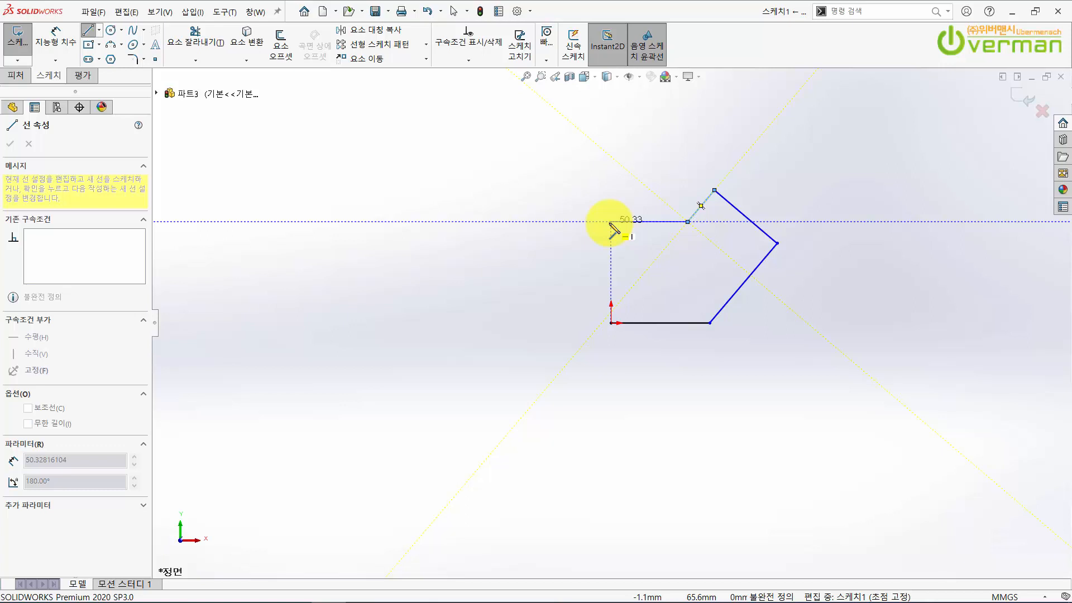
double_click(611, 223)
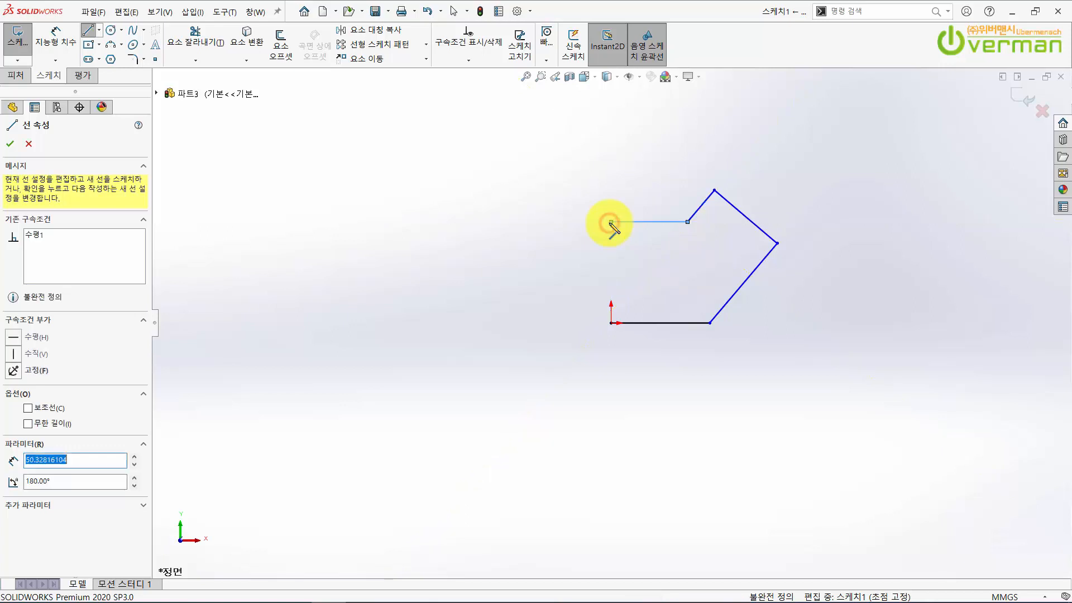
left_click(610, 223)
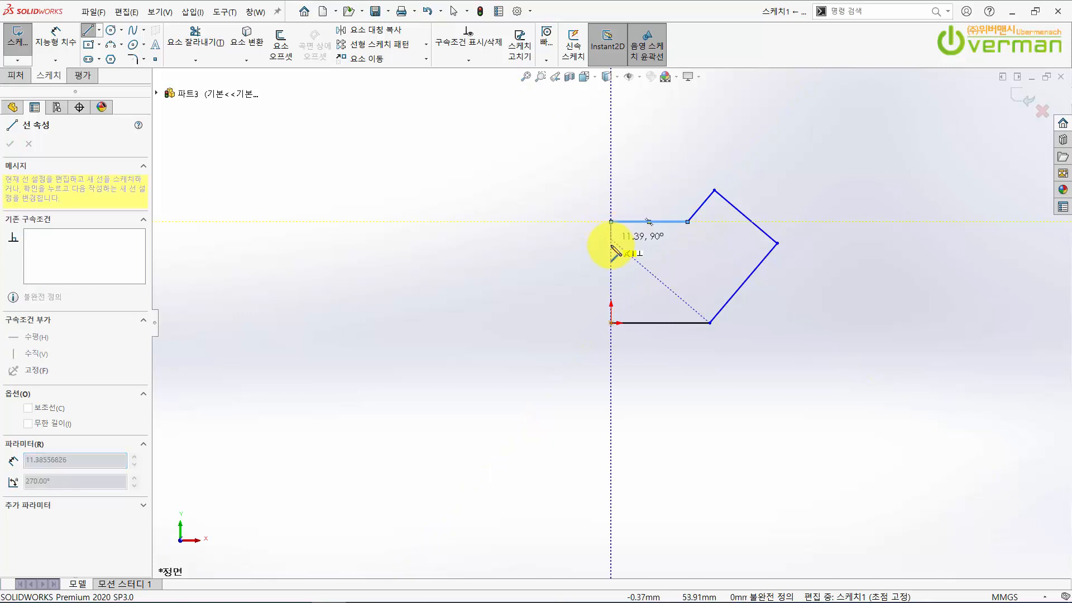
left_click(612, 325)
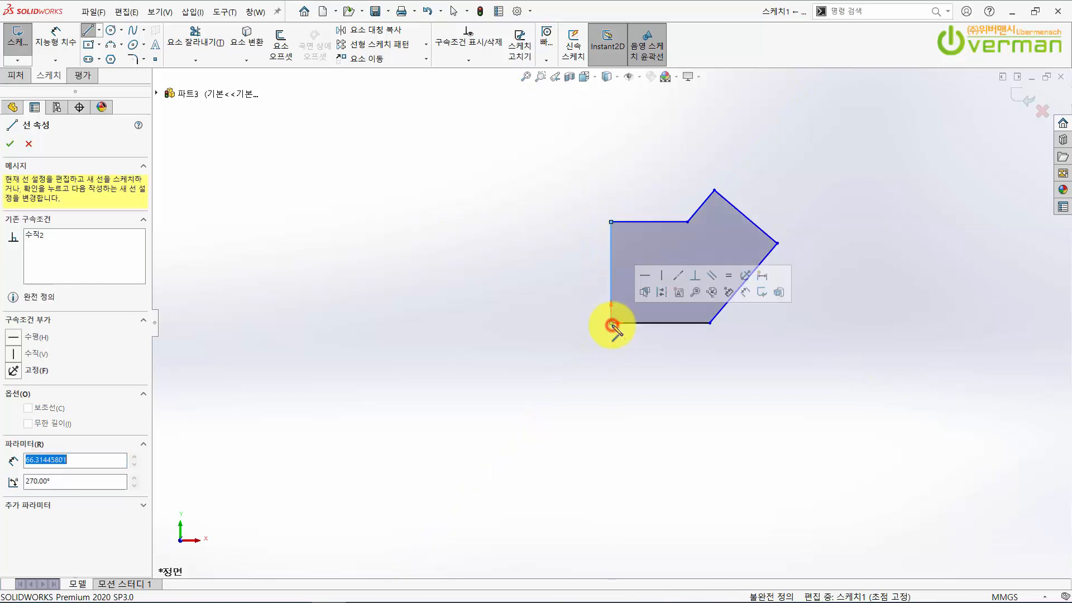
key("Escape")
Dimension the profile's bottom edge between its two endpoints and set its length to 32 mm
scroll(809, 265, "down", 2)
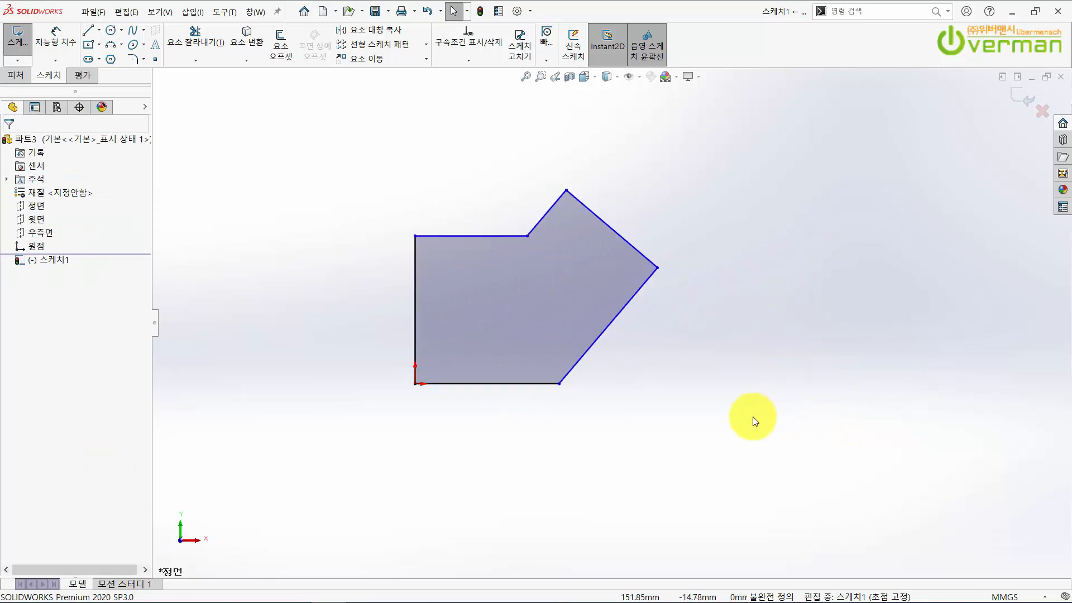
scroll(608, 320, "up", 1)
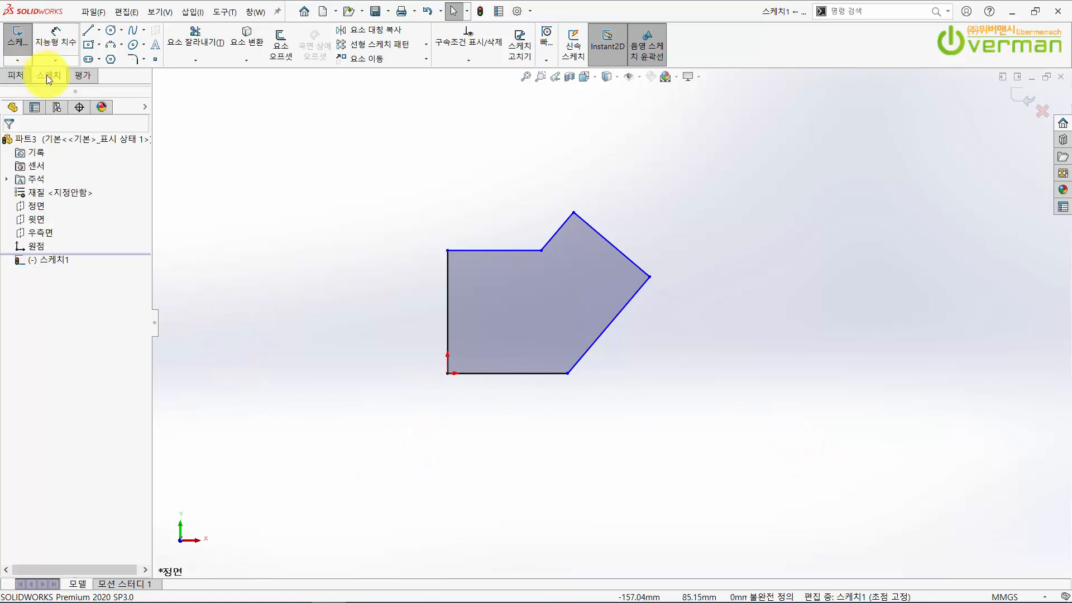
left_click(56, 45)
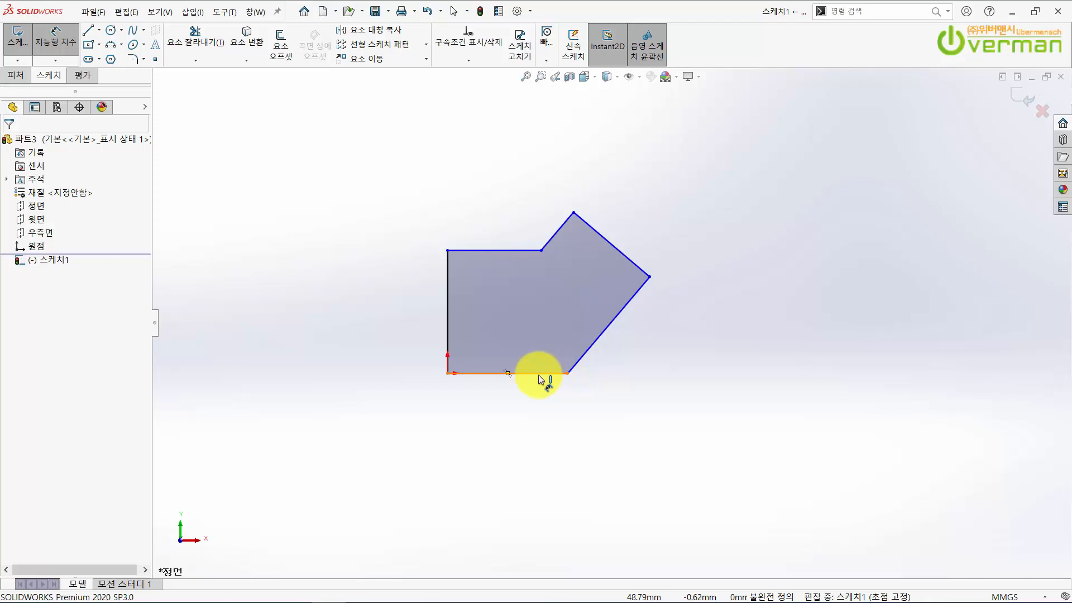
left_click(448, 373)
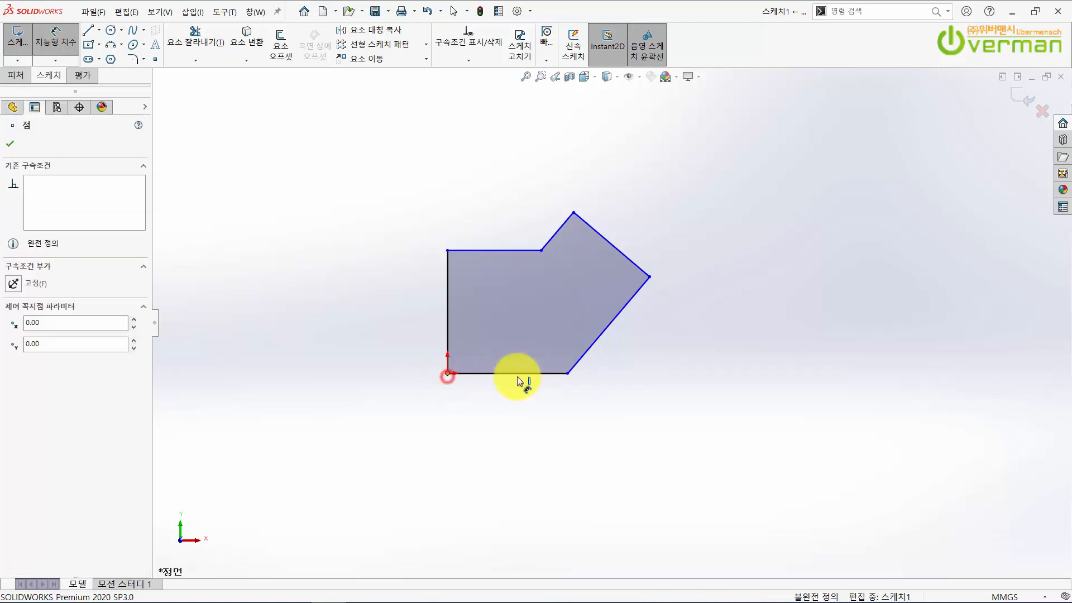
left_click(571, 374)
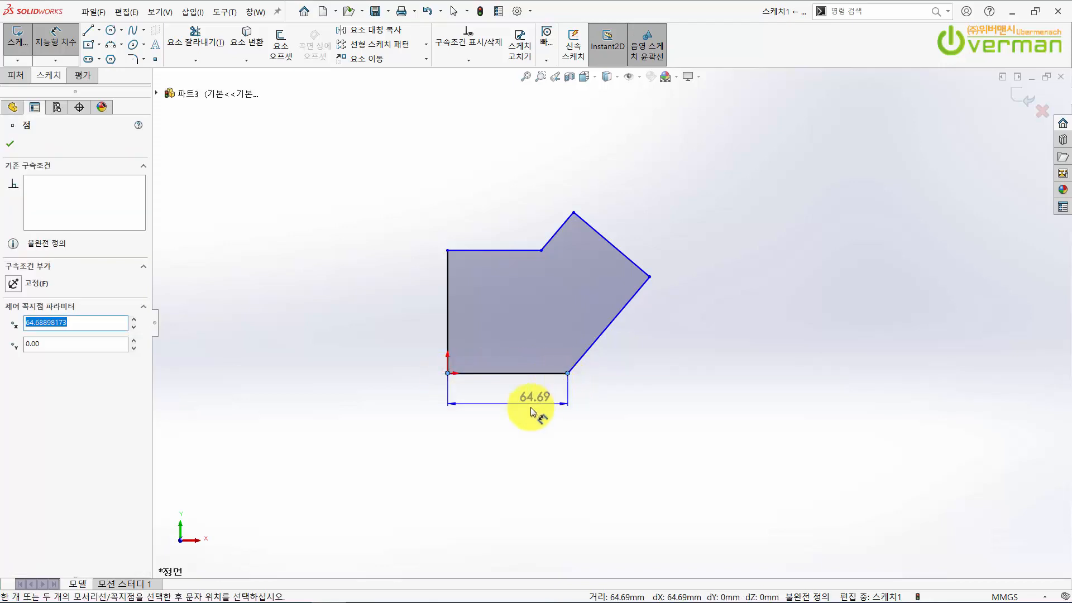
left_click(508, 437)
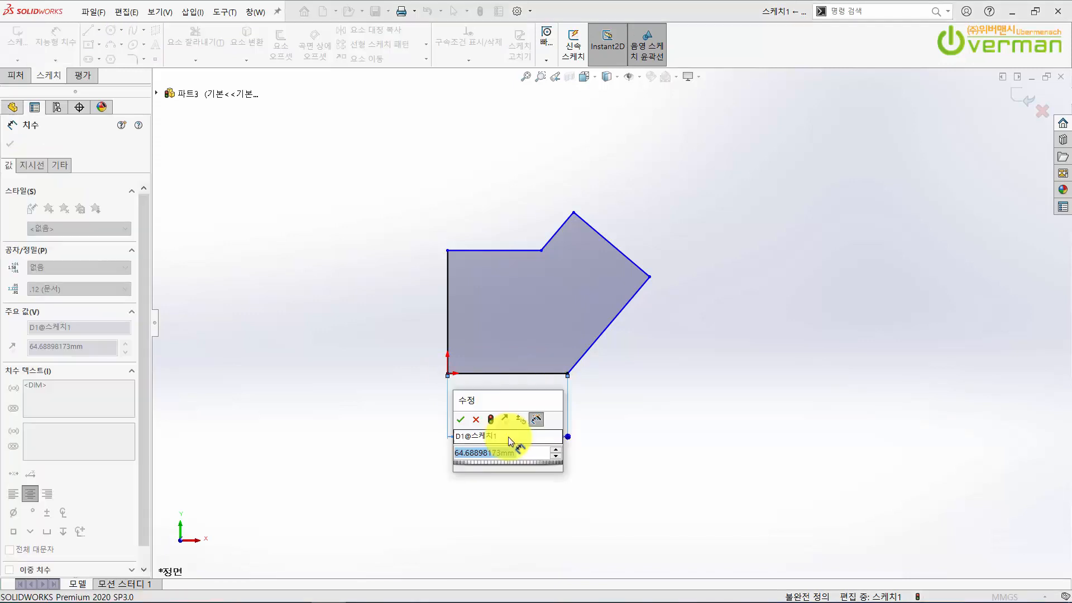
left_click_drag(411, 414, 351, 339)
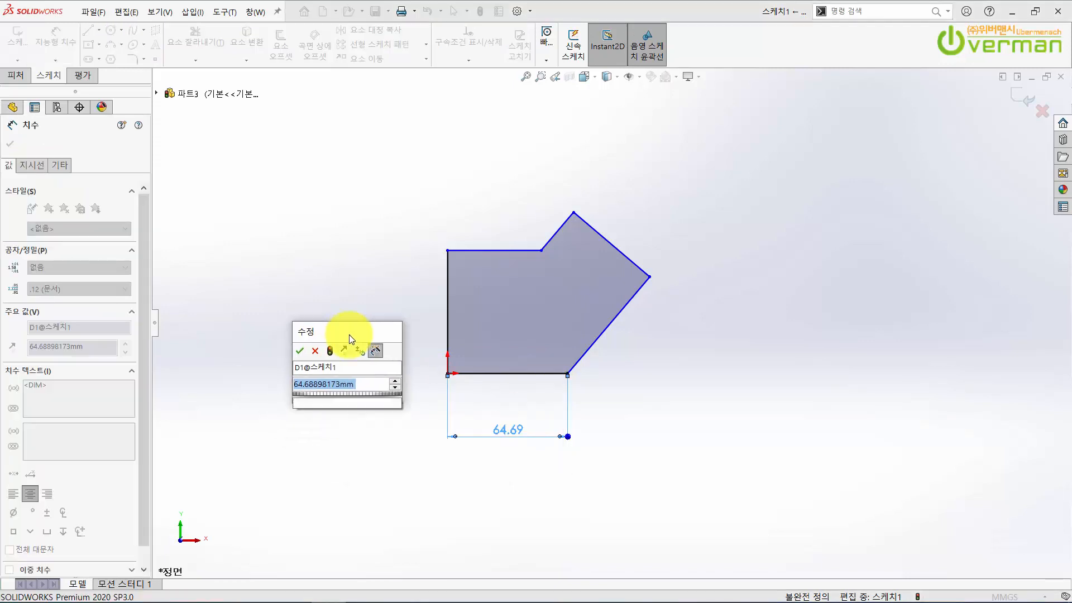
type("32")
key("Return")
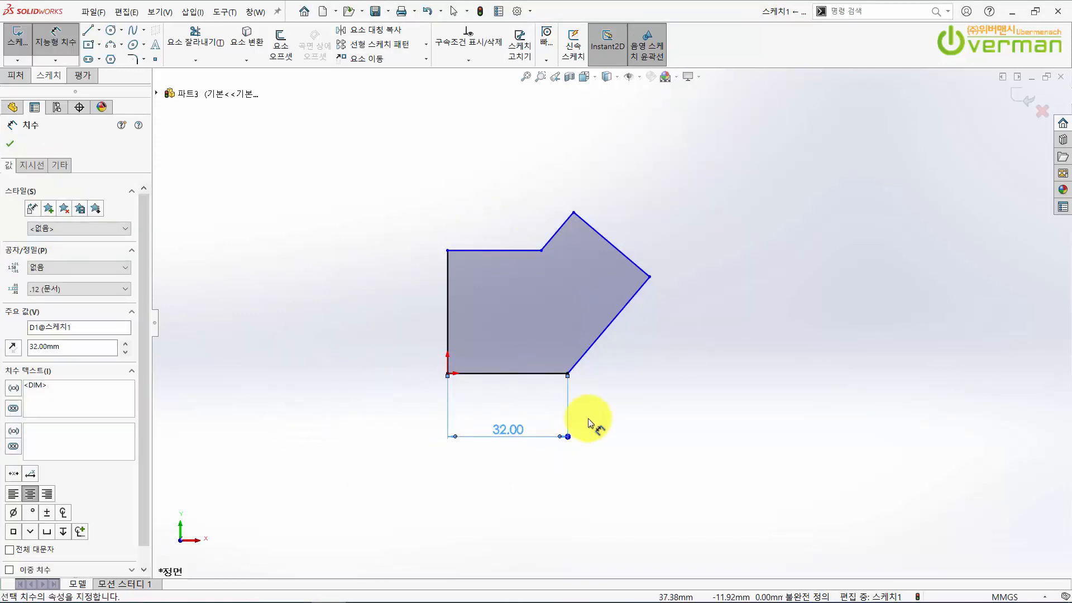
Dimension the horizontal distance from the origin to the profile's rightmost corner and set it to 50 mm
scroll(475, 471, "down", 1)
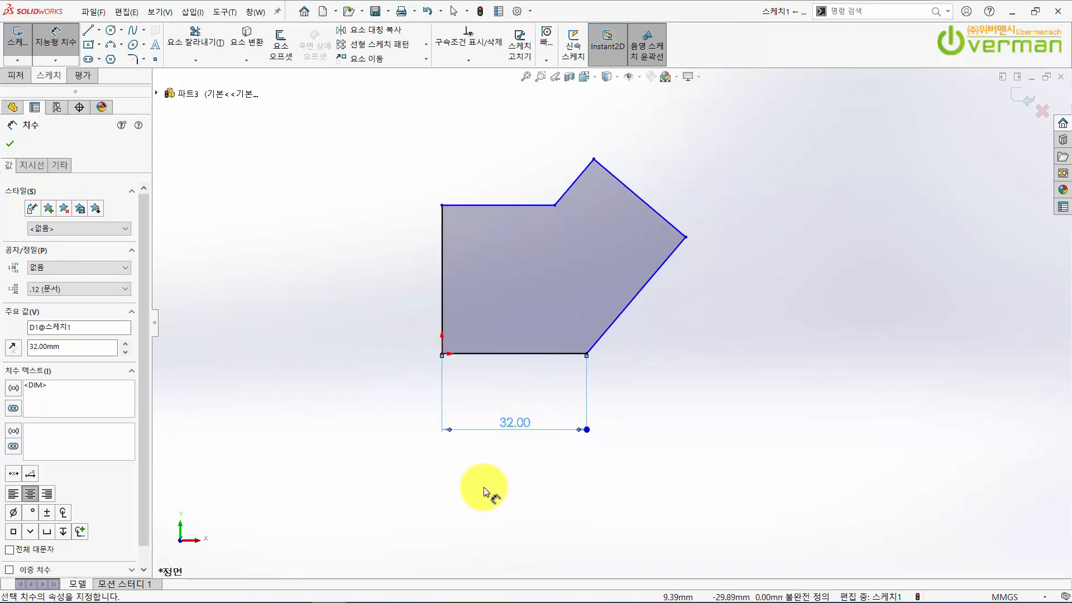
left_click(443, 354)
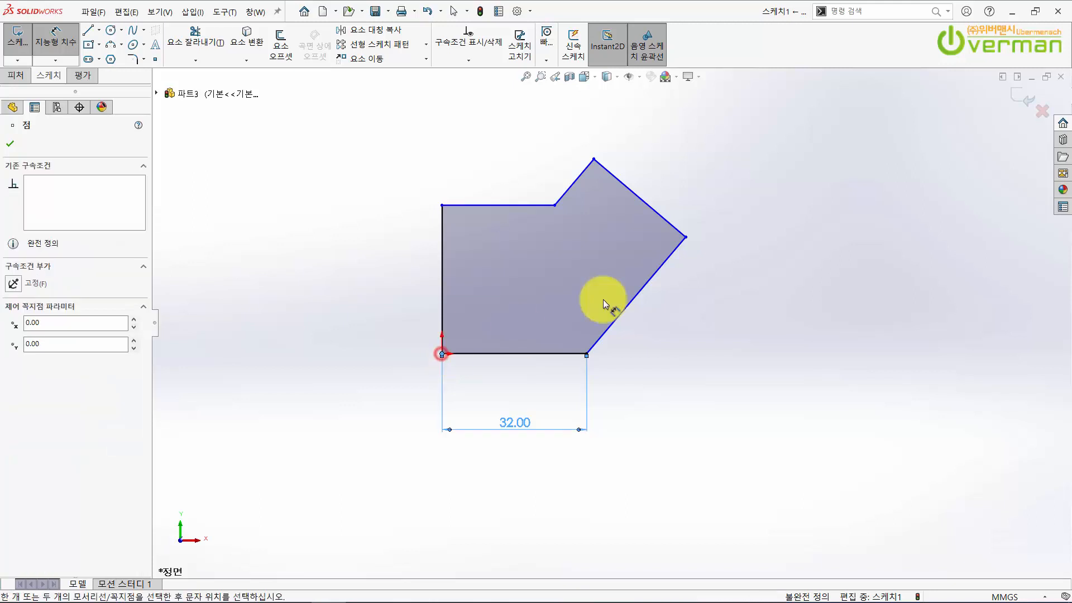
left_click(686, 238)
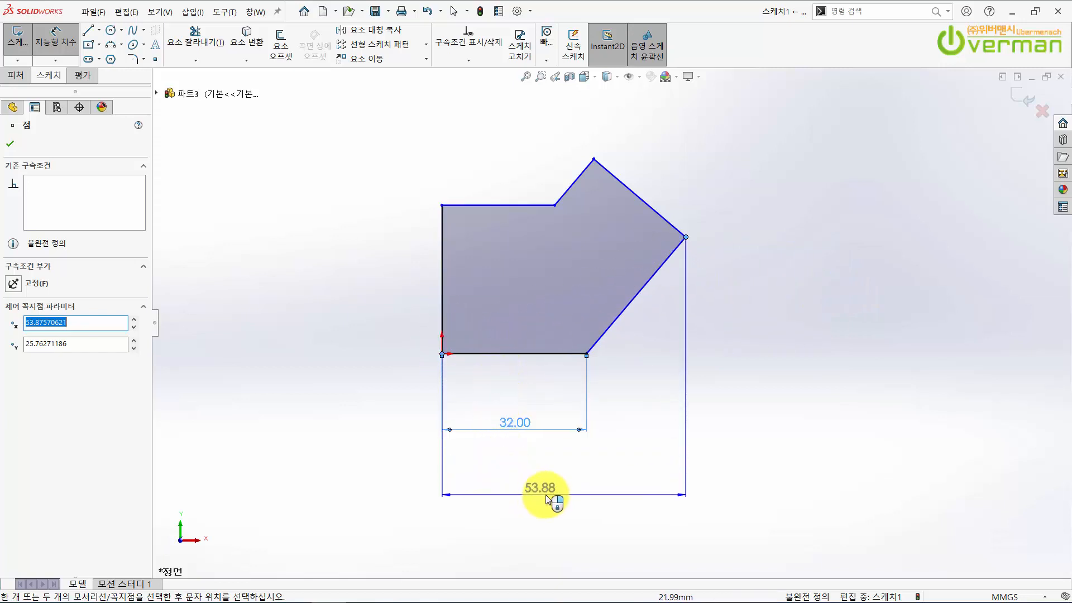
left_click(572, 484)
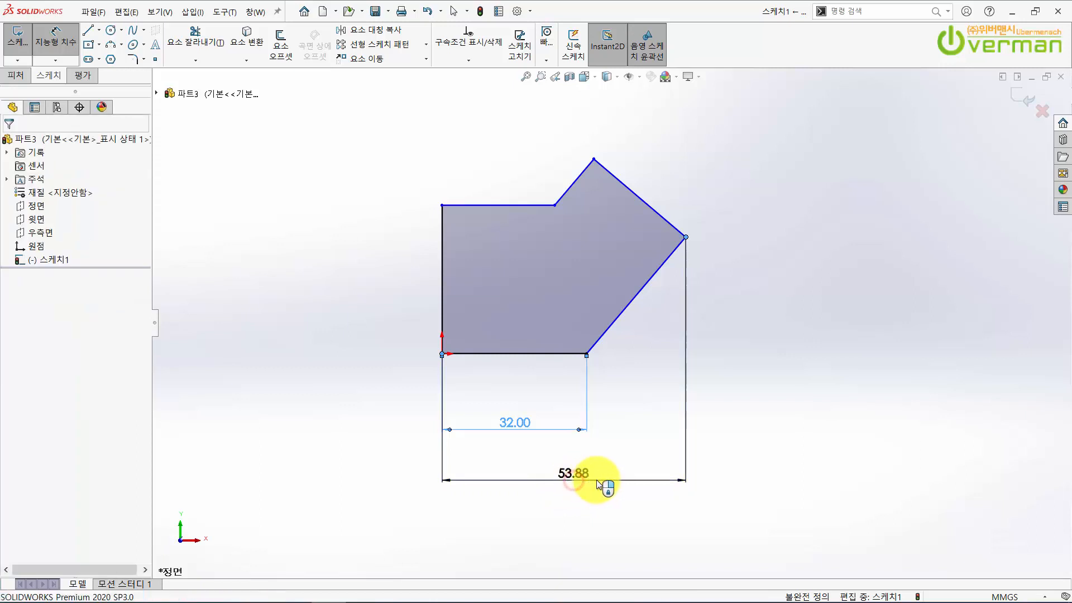
left_click_drag(584, 448, 360, 373)
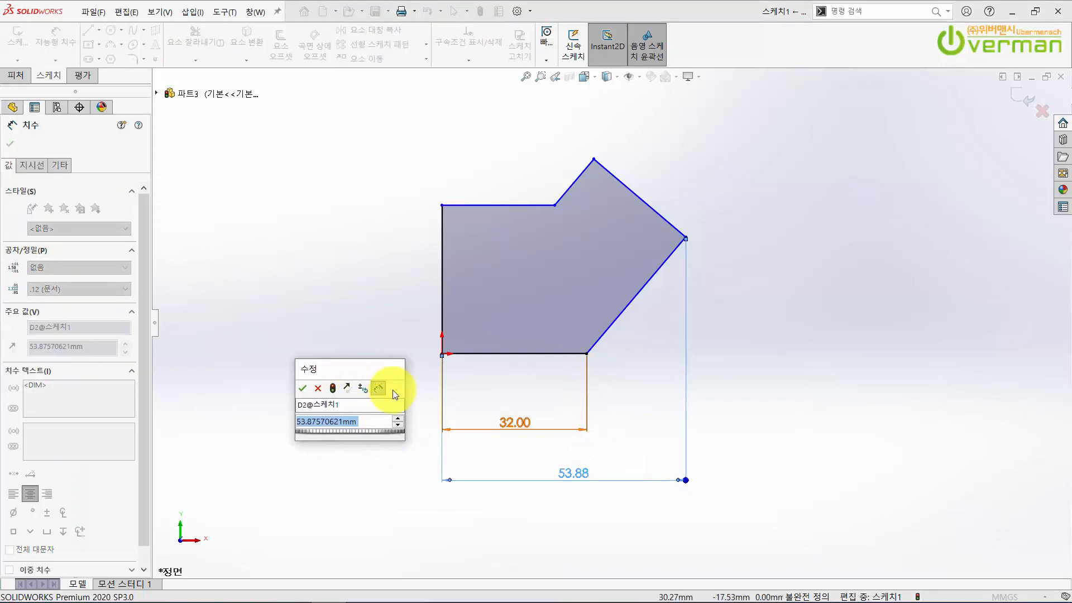
type("50")
key("Return")
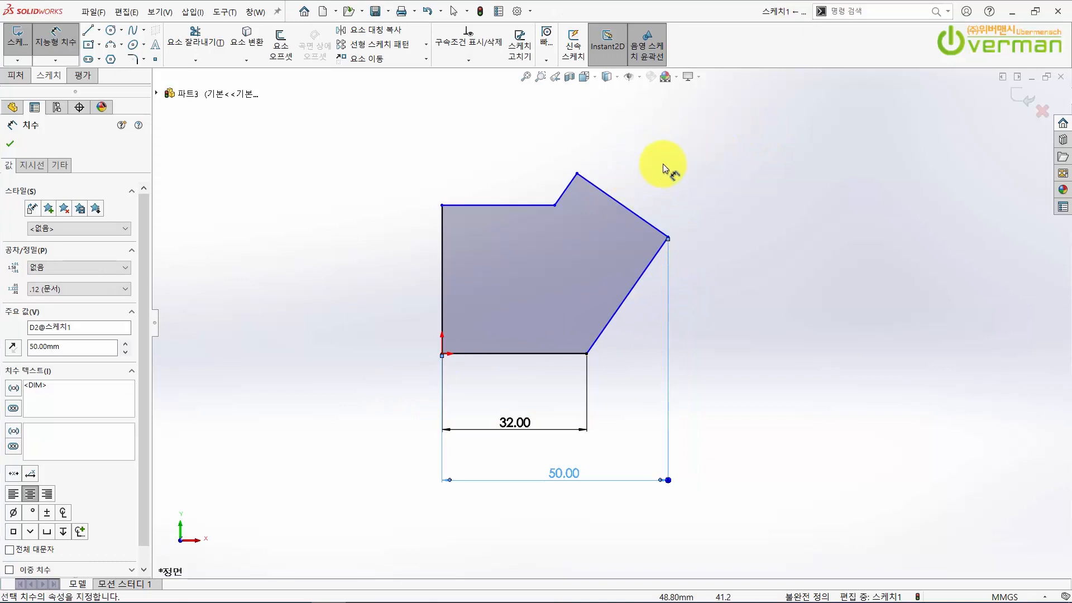
Add an aligned dimension to the slanted arm's upper-right end edge and set its length to 20 mm
scroll(661, 168, "down", 2)
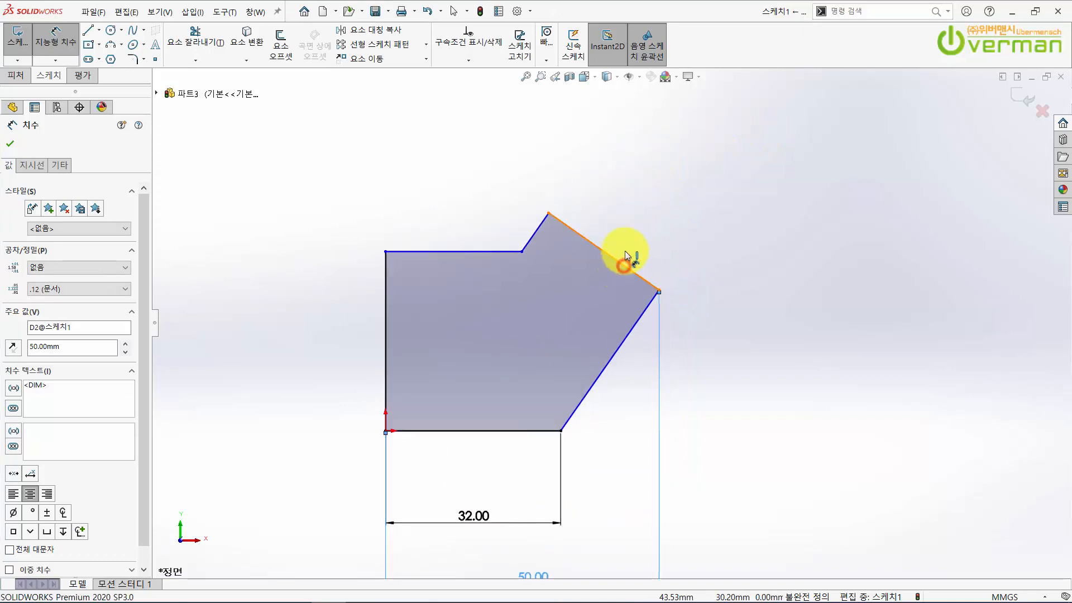
left_click(621, 264)
left_click(673, 194)
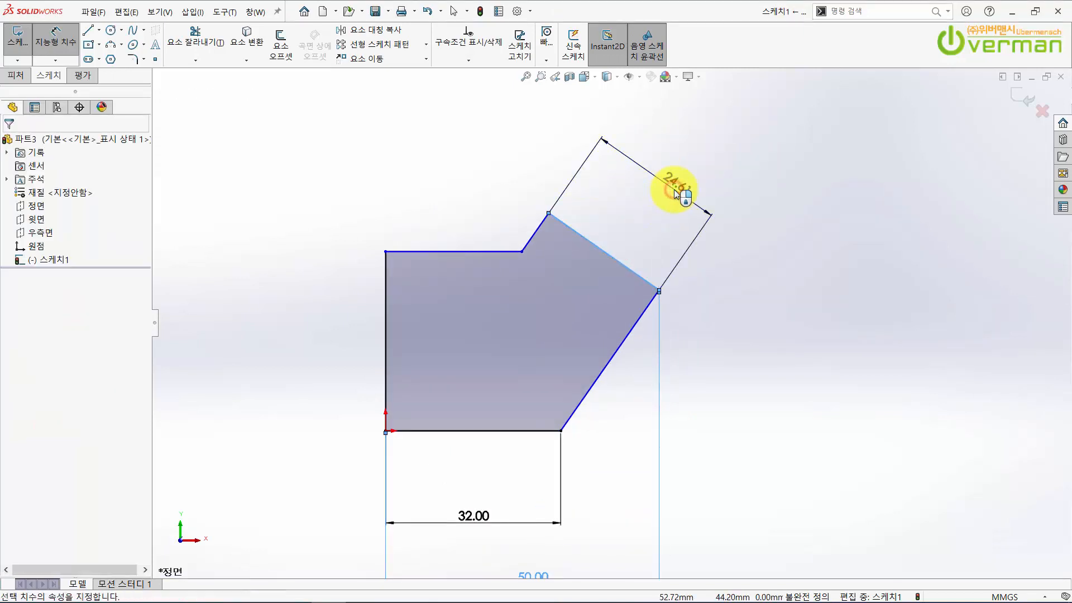
type("20")
key("Return")
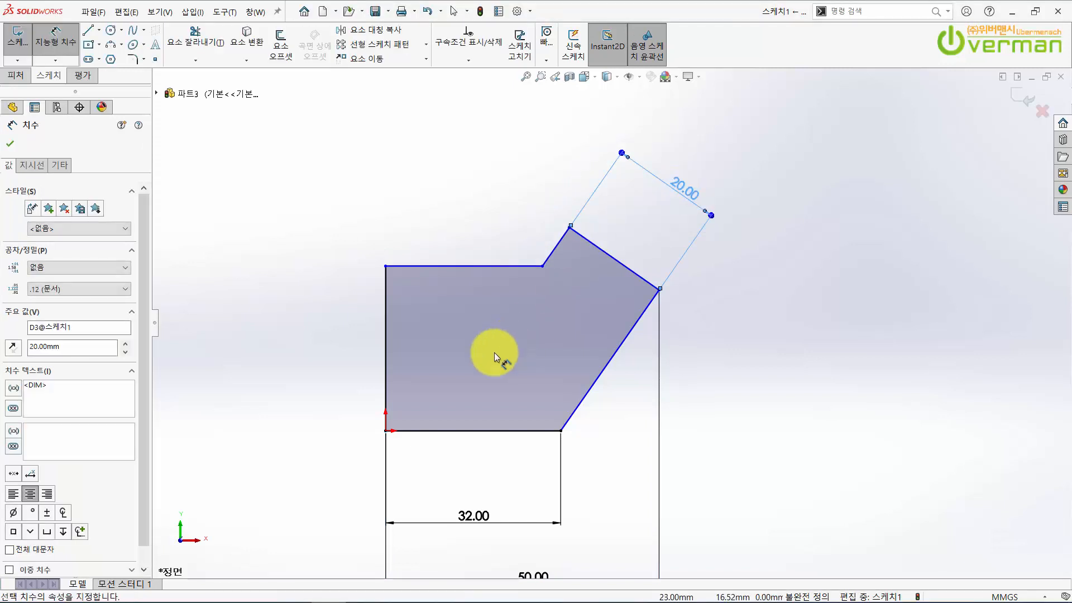
Dimension the profile's vertical left edge and set its height to 25 mm
left_click(385, 357)
left_click(316, 360)
type("25")
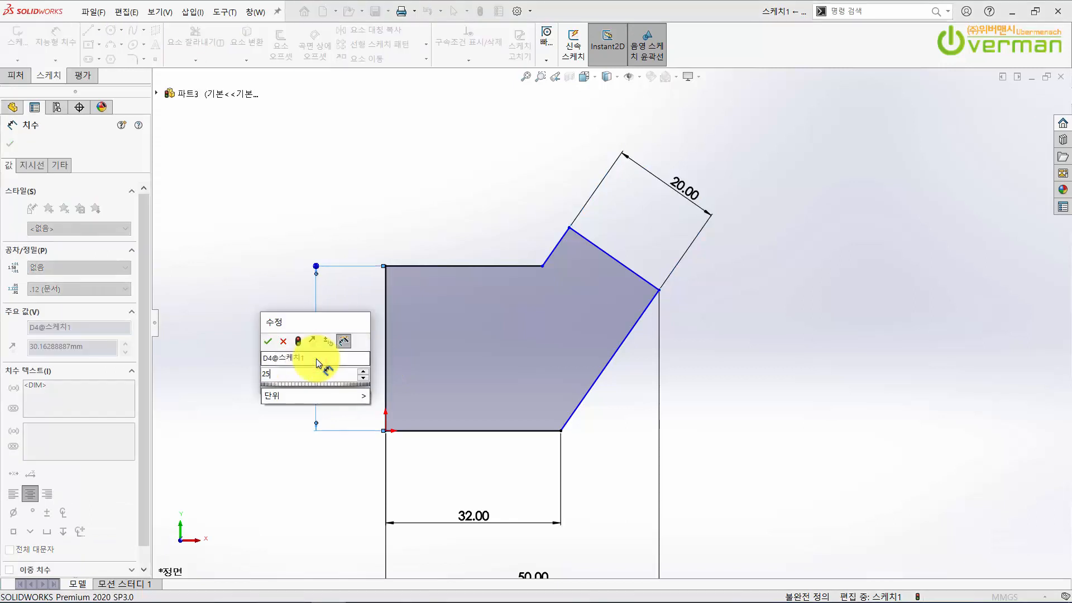
key("Return")
Add an angle dimension between the profile's bottom edge and the long slanted edge and set it to 125 degrees
scroll(677, 433, "up", 1)
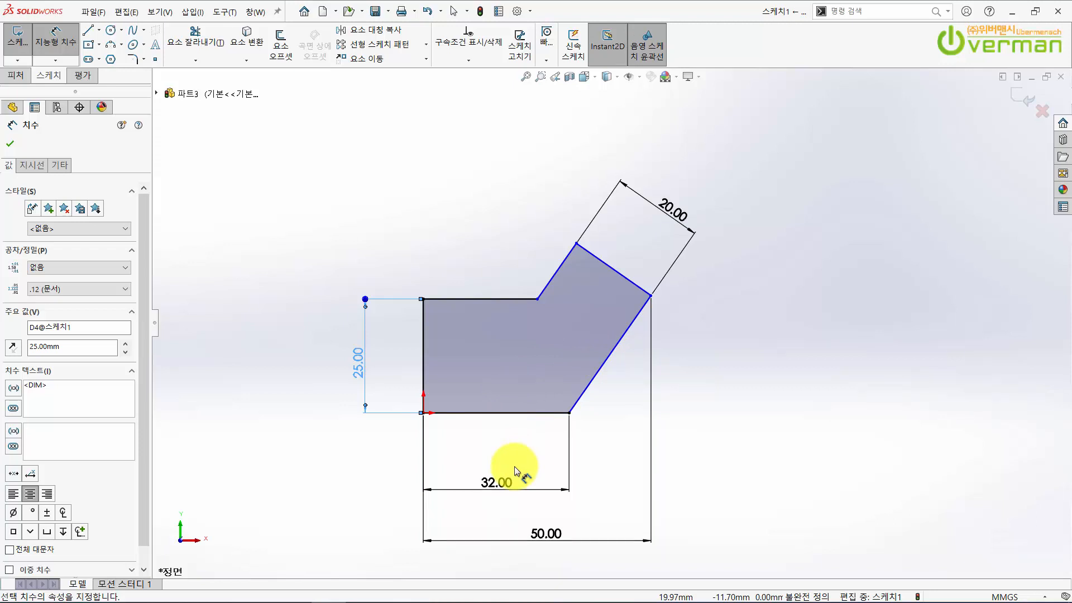
left_click(520, 415)
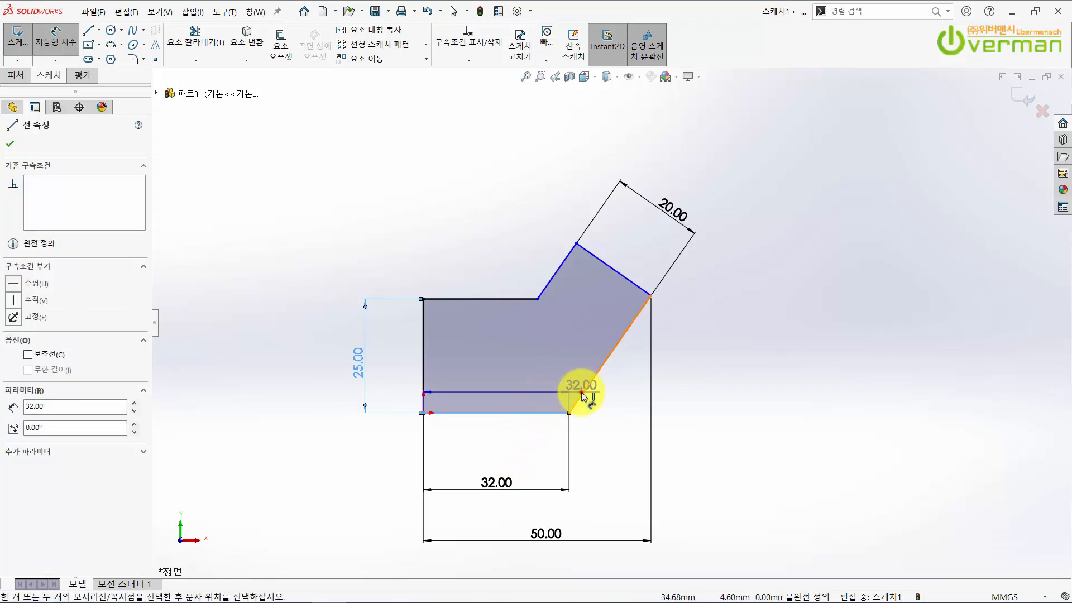
left_click(579, 392)
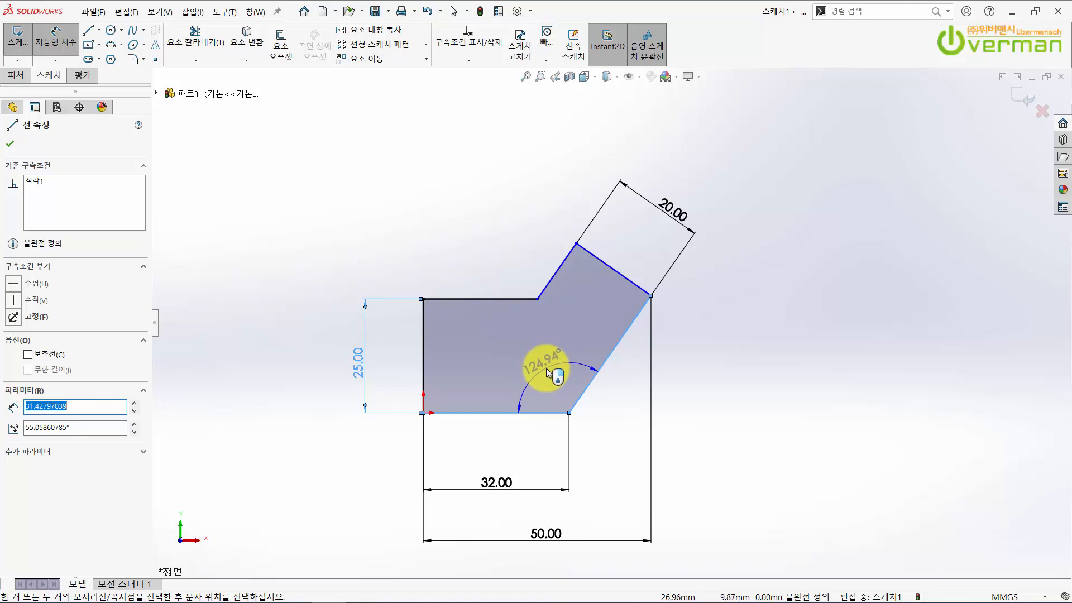
left_click(547, 373)
left_click_drag(545, 347, 498, 180)
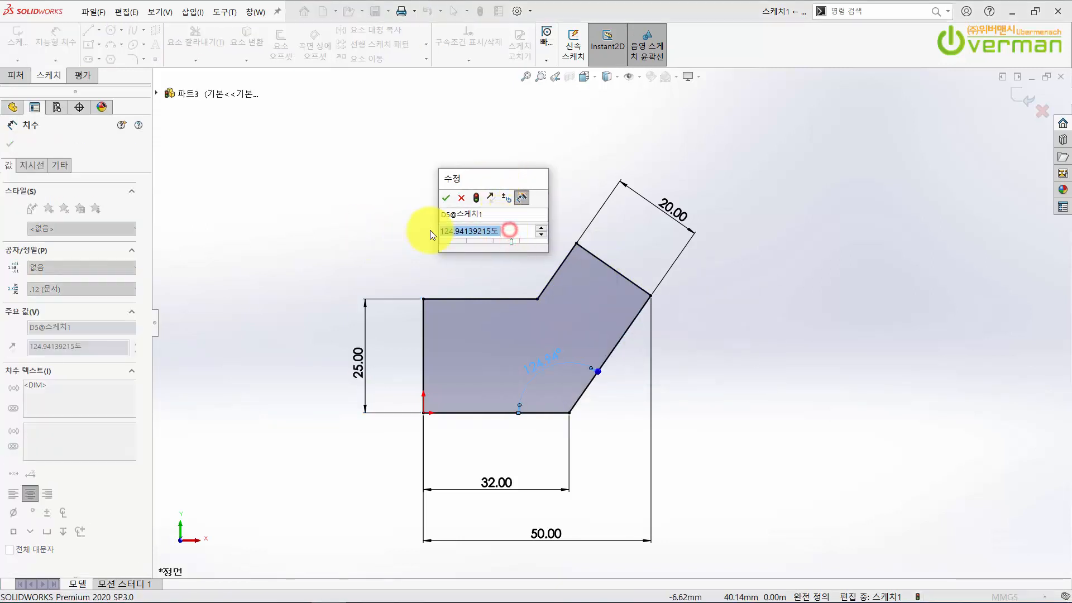
left_click(506, 231)
left_click_drag(506, 230, 355, 160)
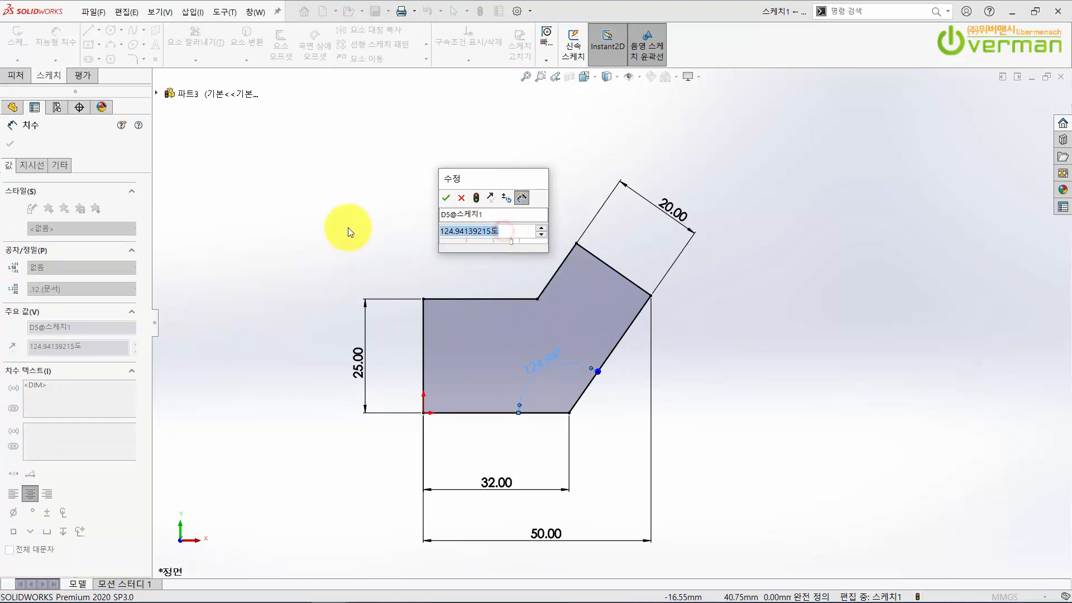
type("125")
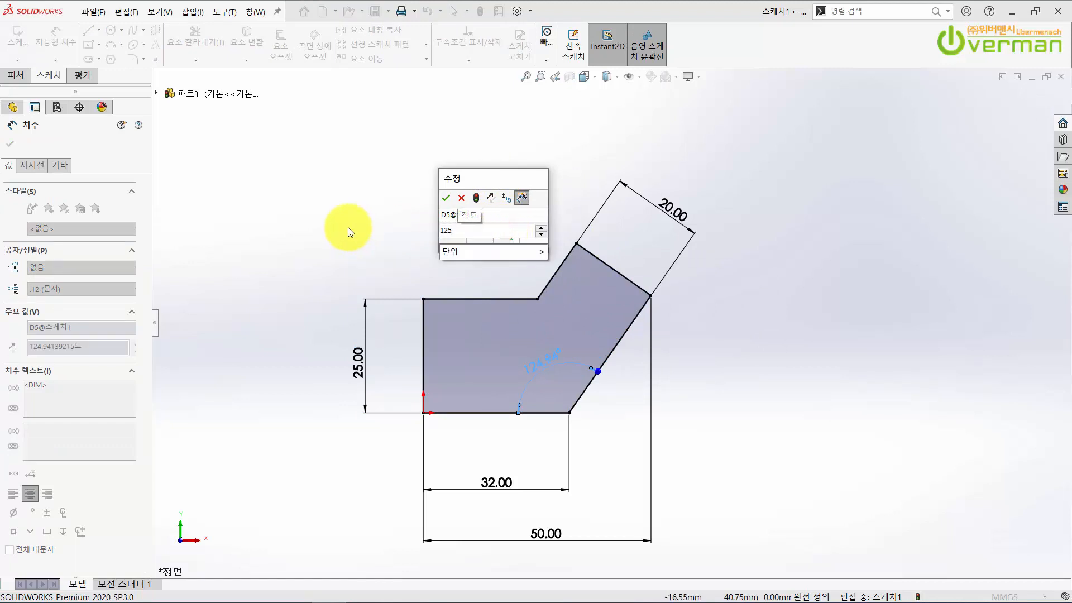
key("Return")
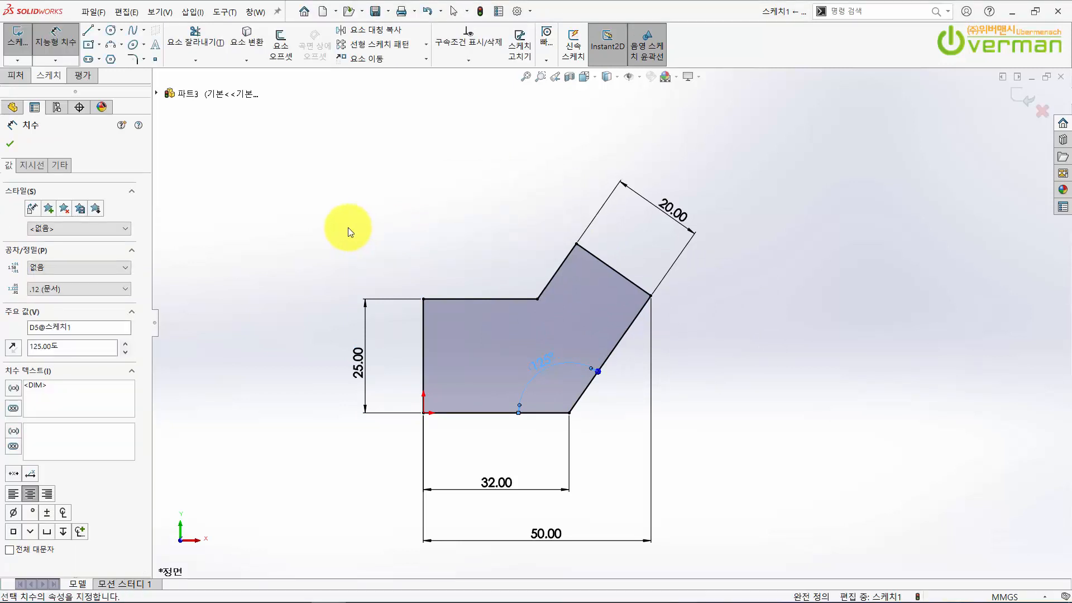
left_click(10, 143)
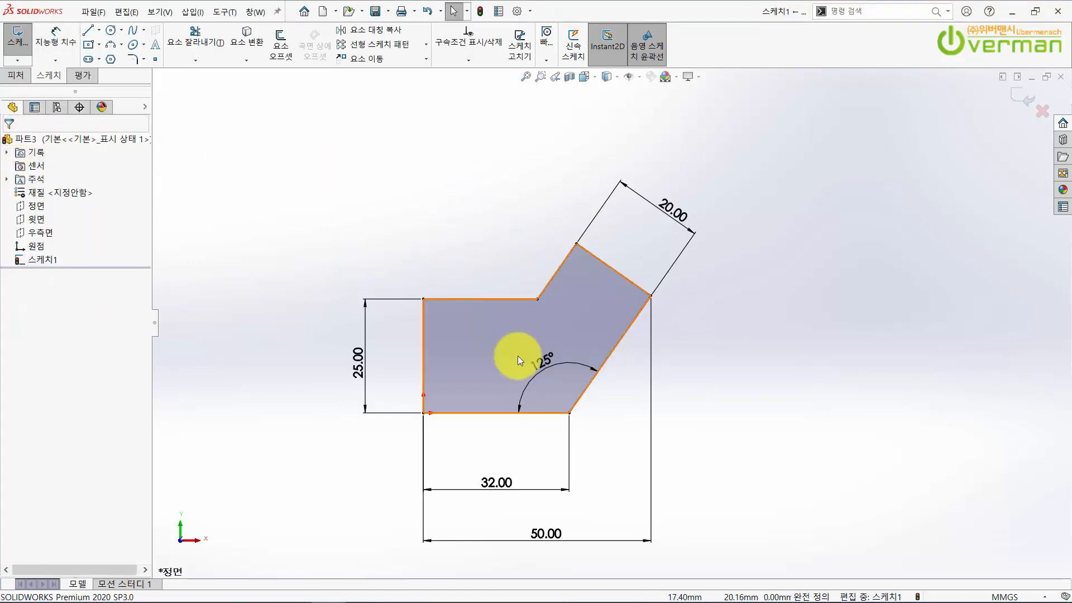
Show the sketch relations and select the sketch in the tree to examine the profile's relations and dimensions
scroll(576, 406, "up", 2)
scroll(576, 416, "down", 2)
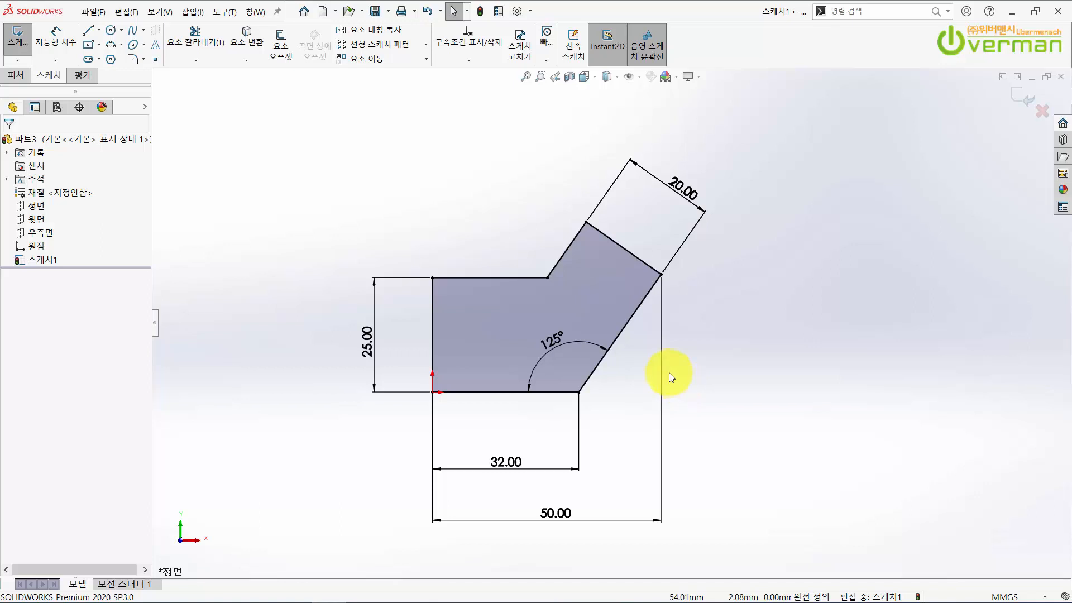
key("ctrl+8")
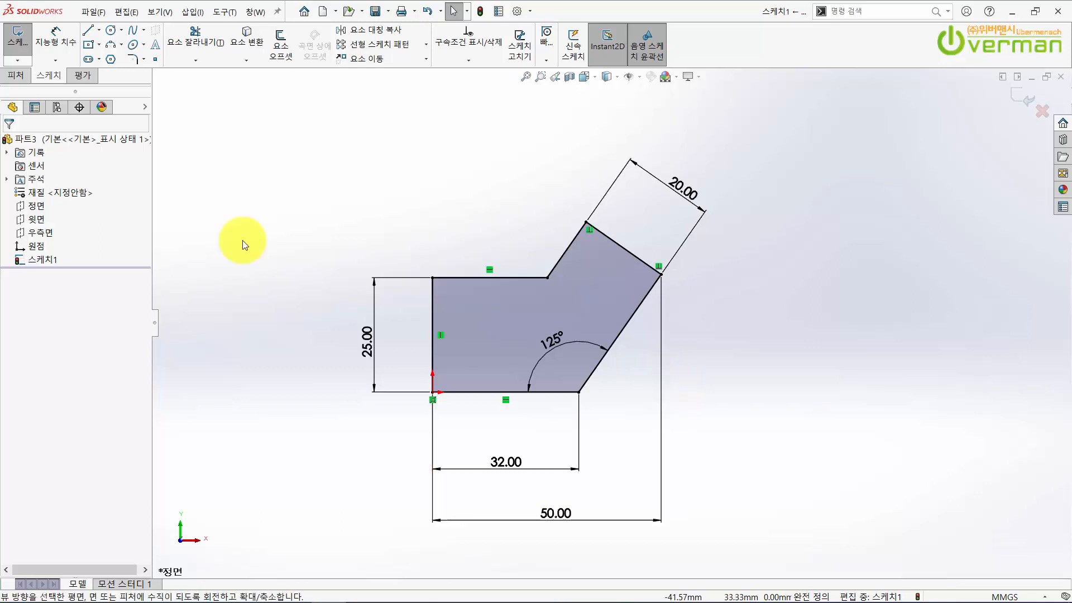
left_click(44, 260)
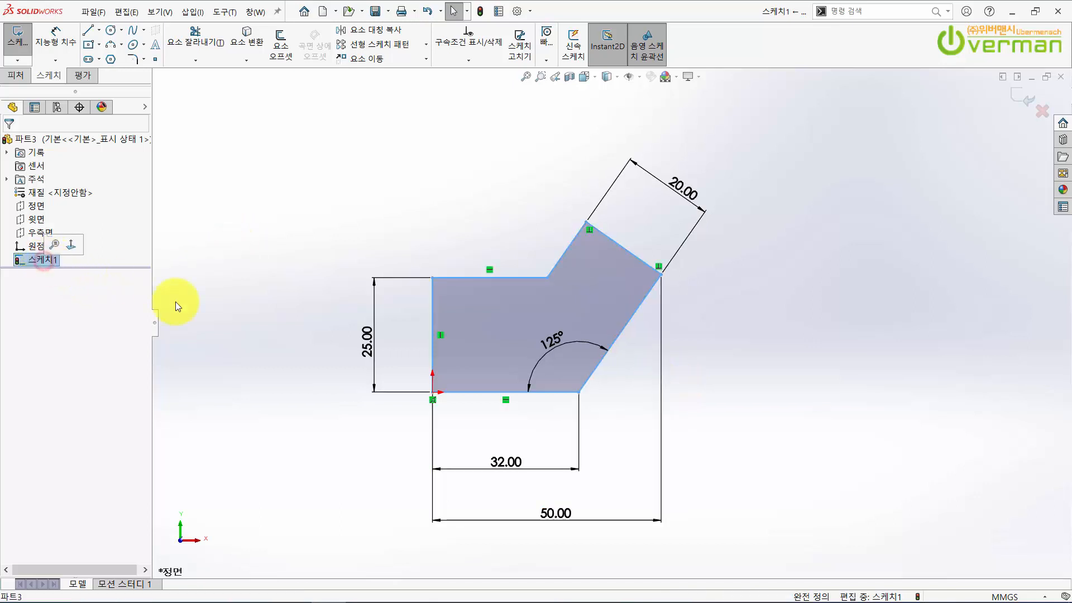
scroll(790, 378, "down", 2)
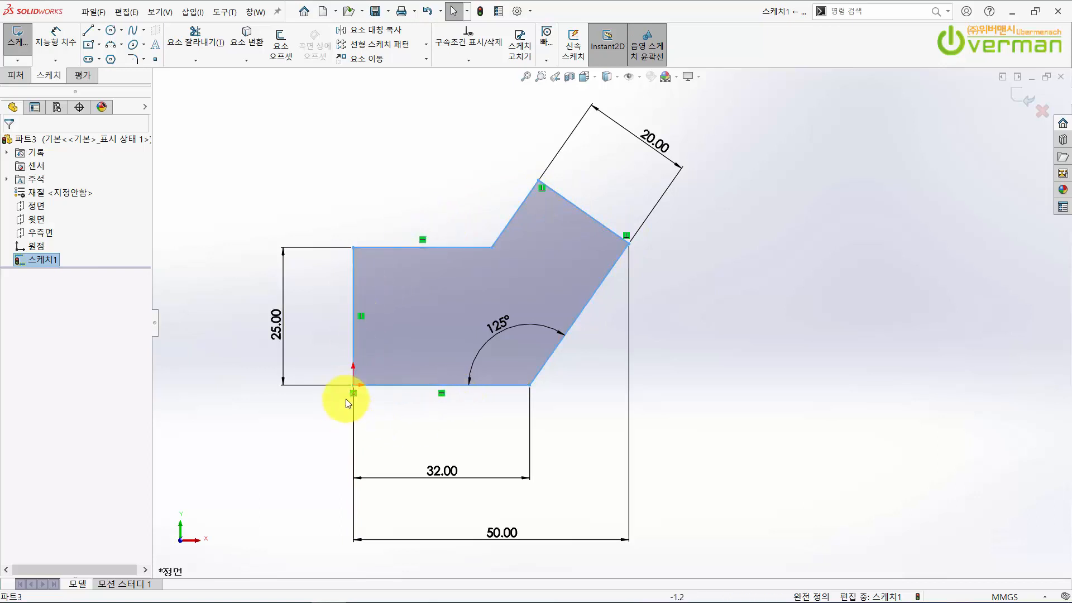
scroll(687, 222, "up", 1)
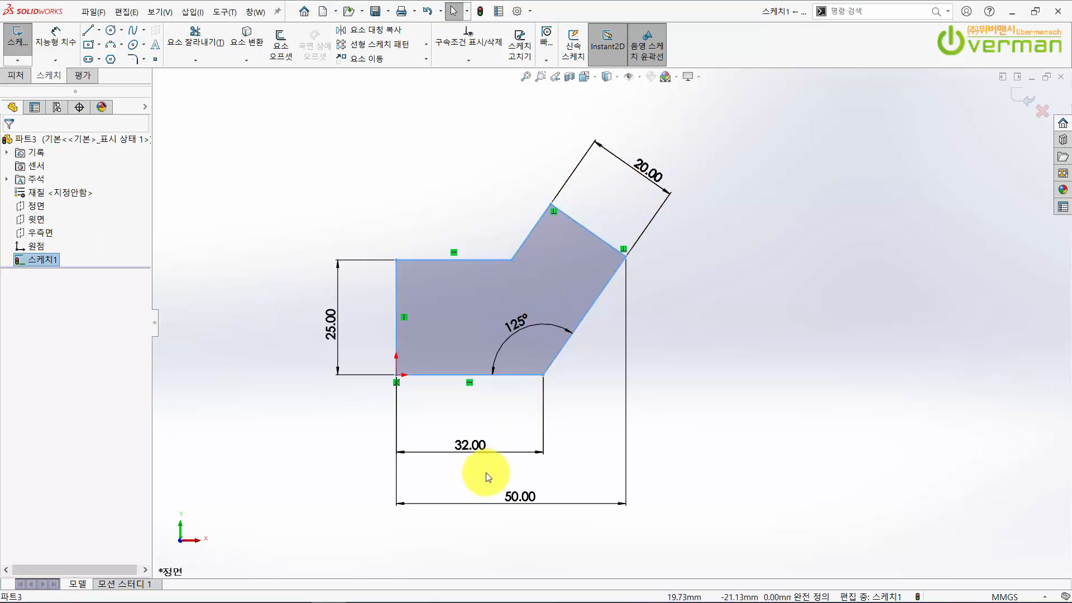
left_click(708, 311)
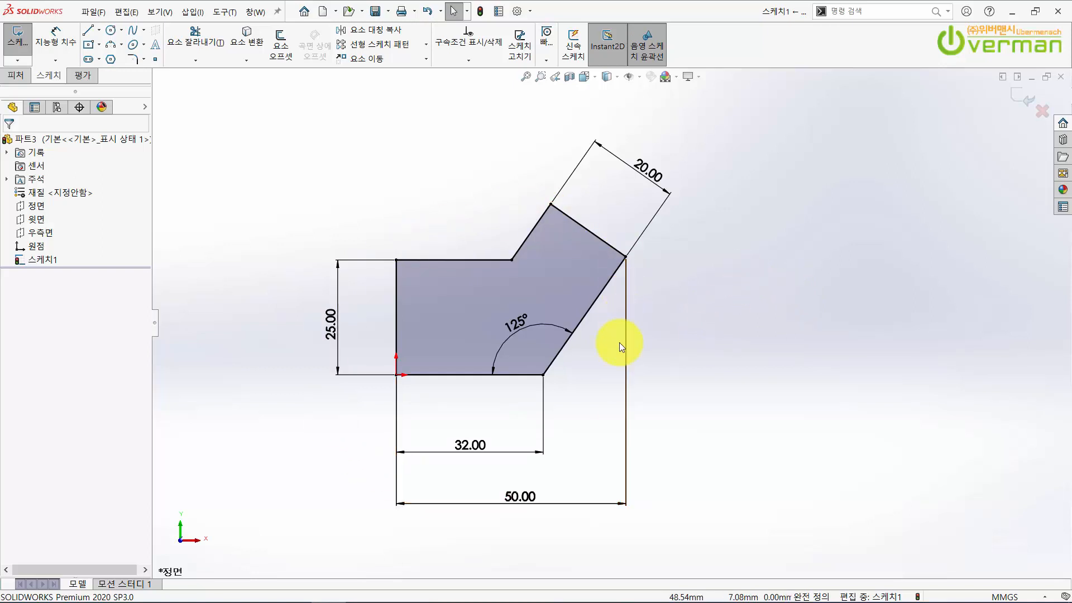
Extrude the closed profile as a blind boss from the sketch plane, 6 mm deep in the default forward direction
left_click(16, 75)
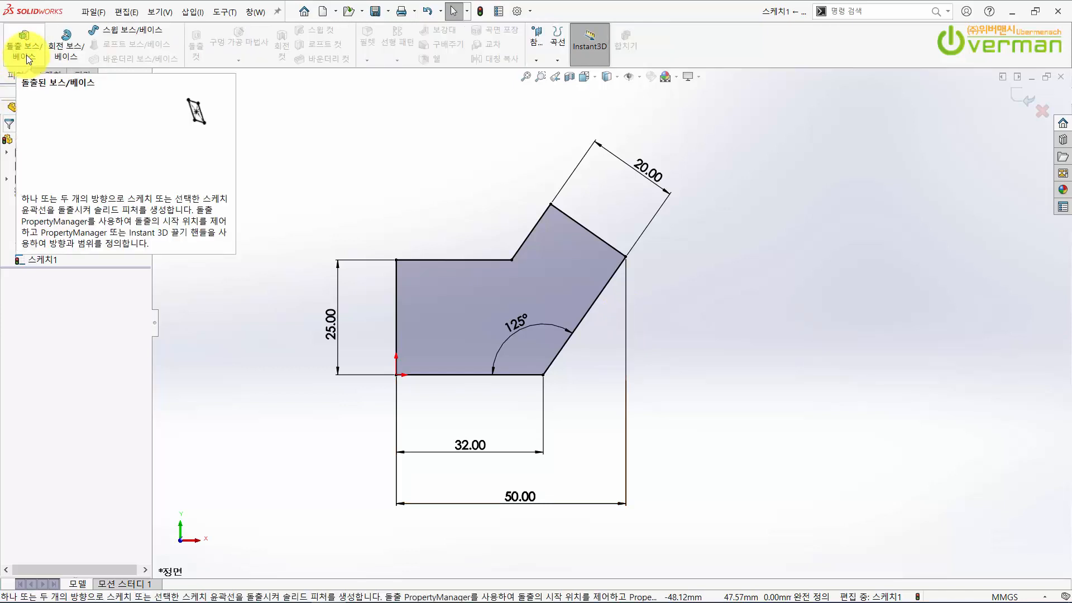
left_click(27, 56)
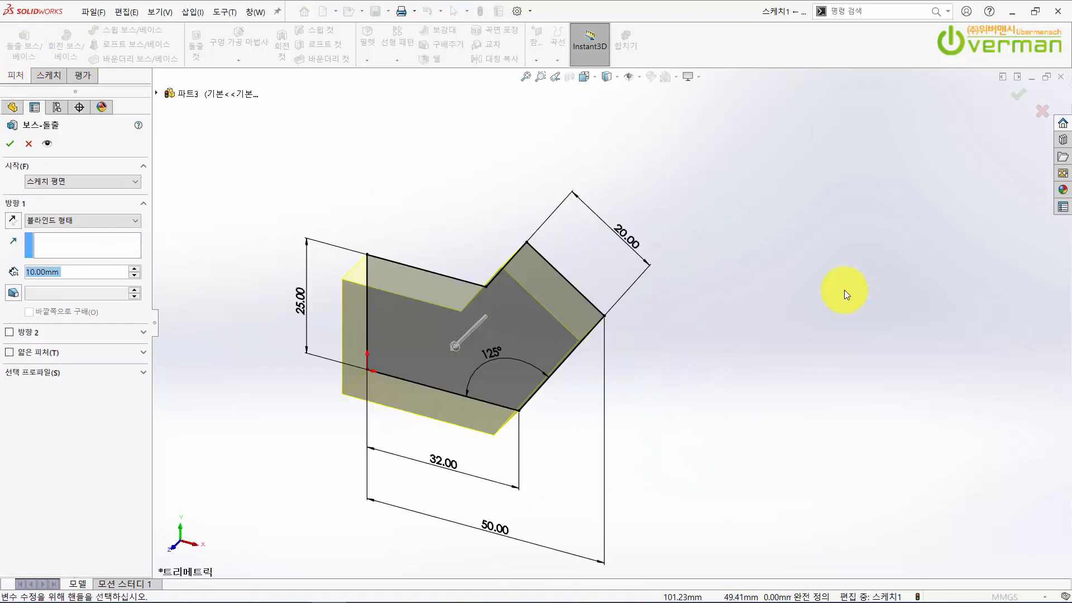
left_click(16, 222)
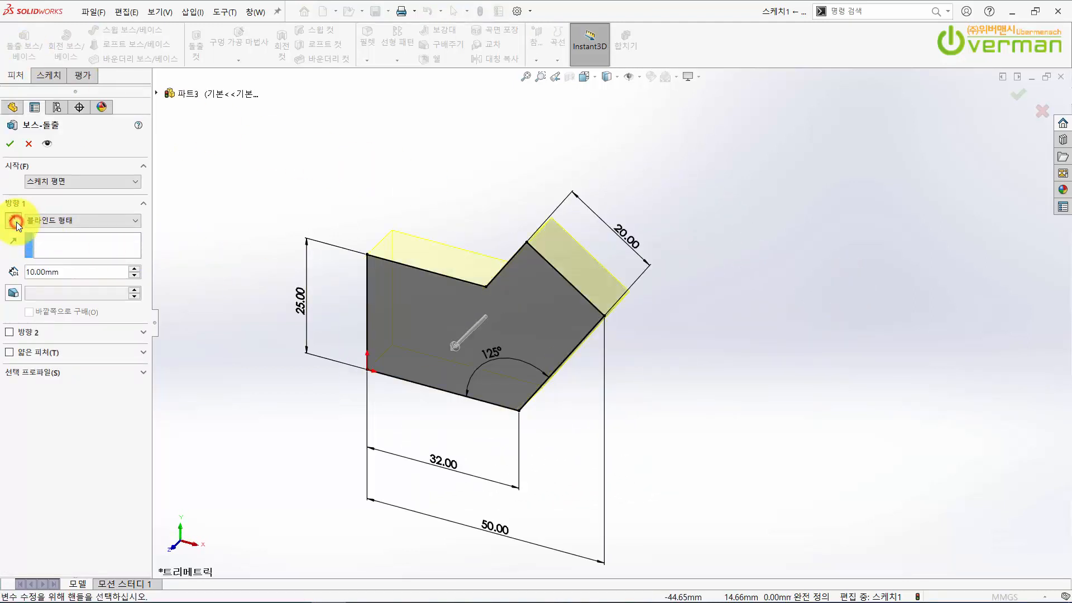
left_click(16, 222)
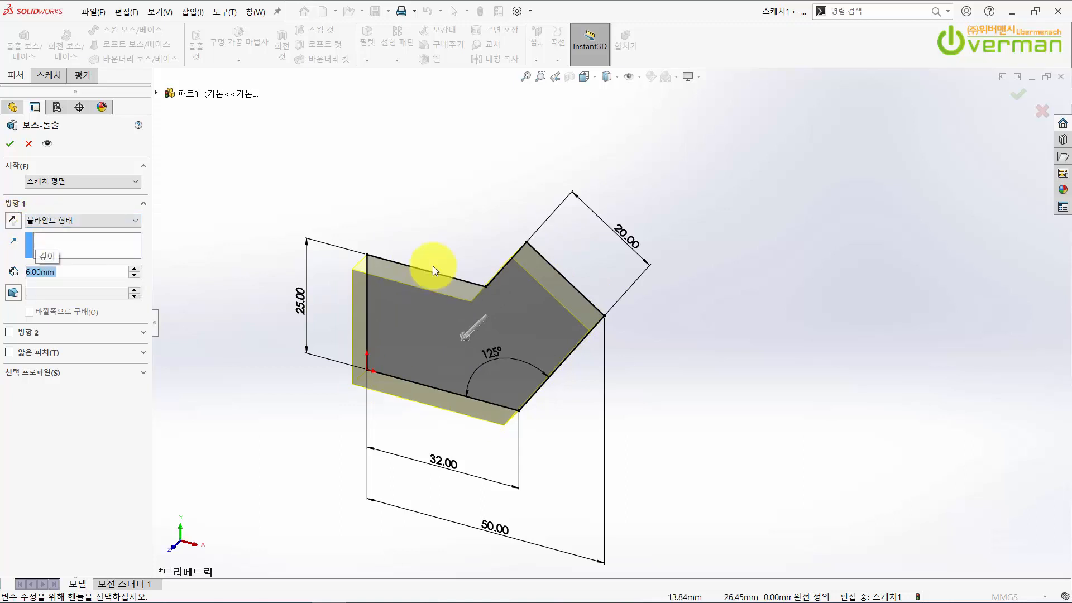
key("Return")
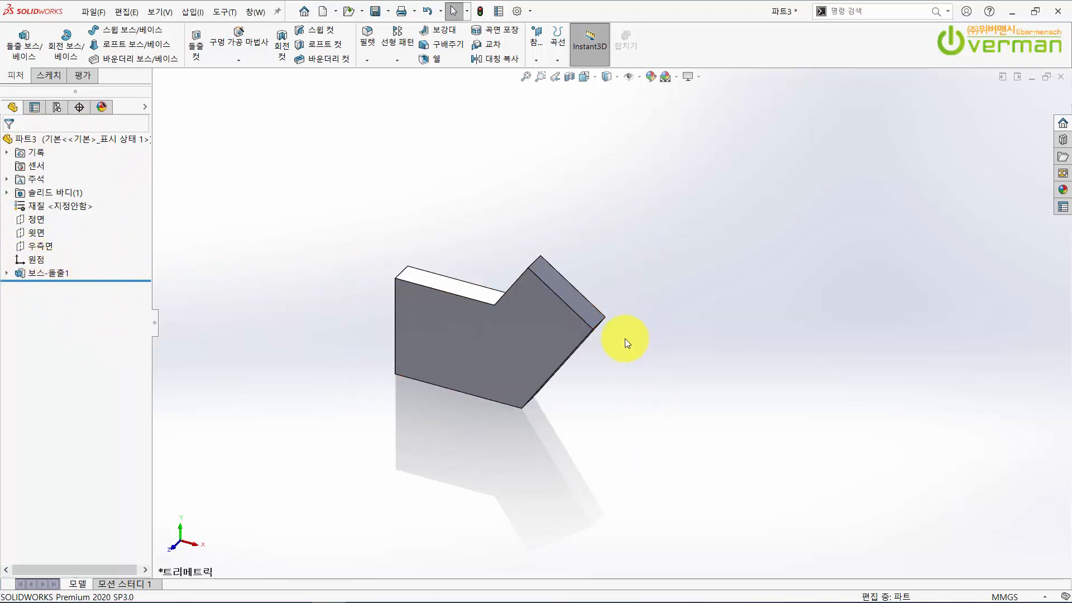
Set the slanted arm's end-edge dimension to 25 mm directly on the extruded solid and rebuild the part
left_click(59, 276)
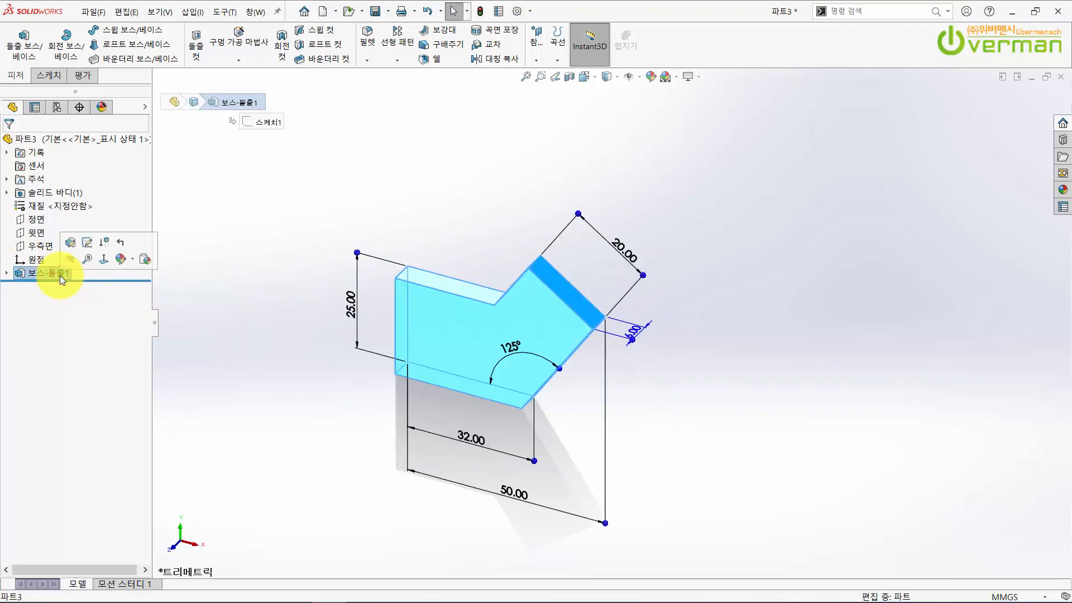
key("Escape")
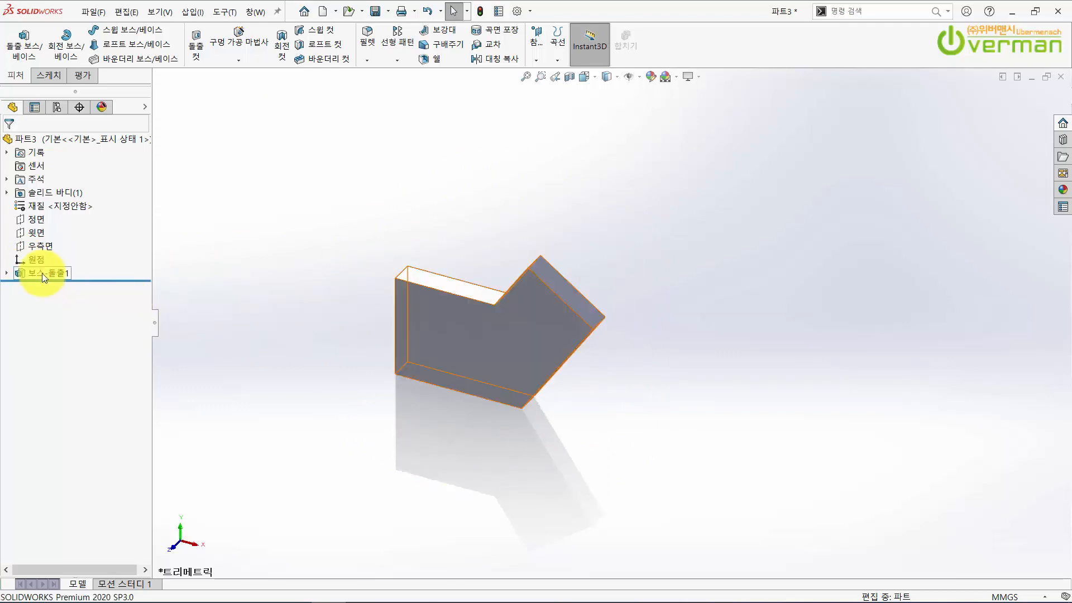
left_click(44, 275)
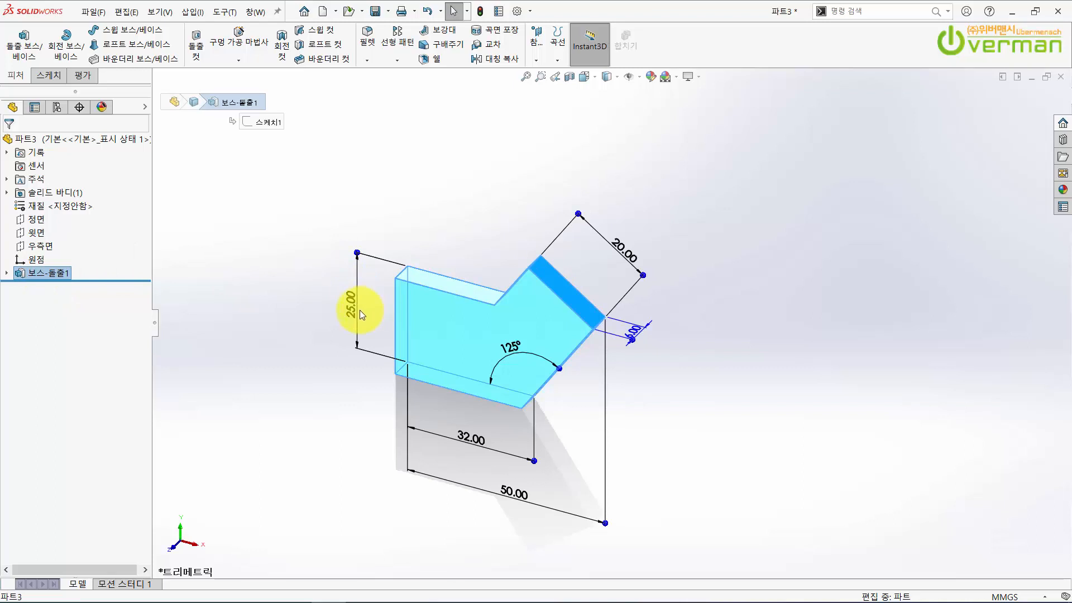
left_click(618, 247)
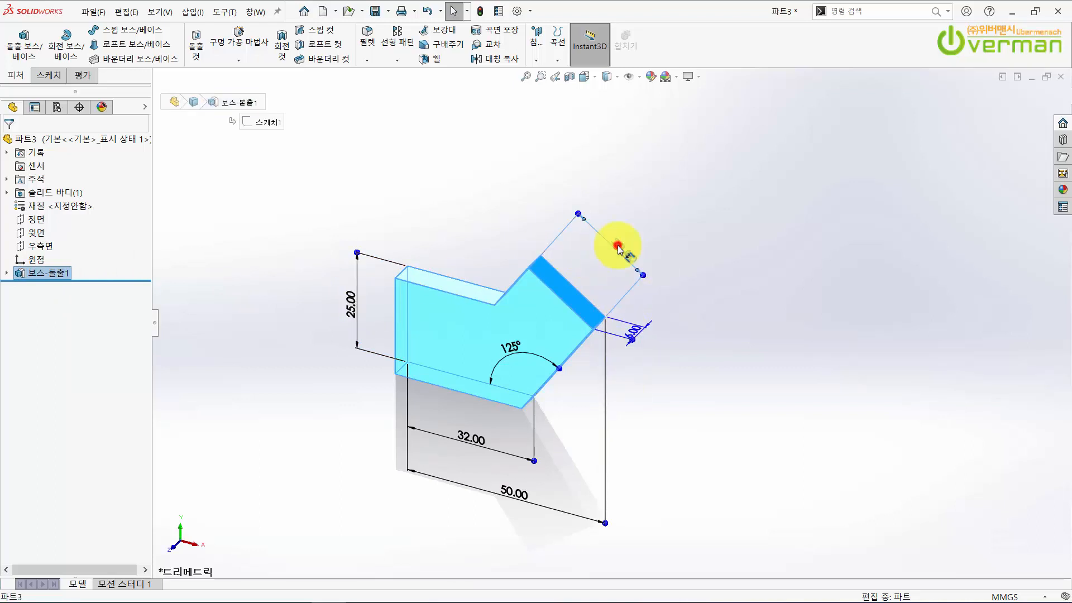
double_click(621, 249)
left_click_drag(627, 207, 773, 177)
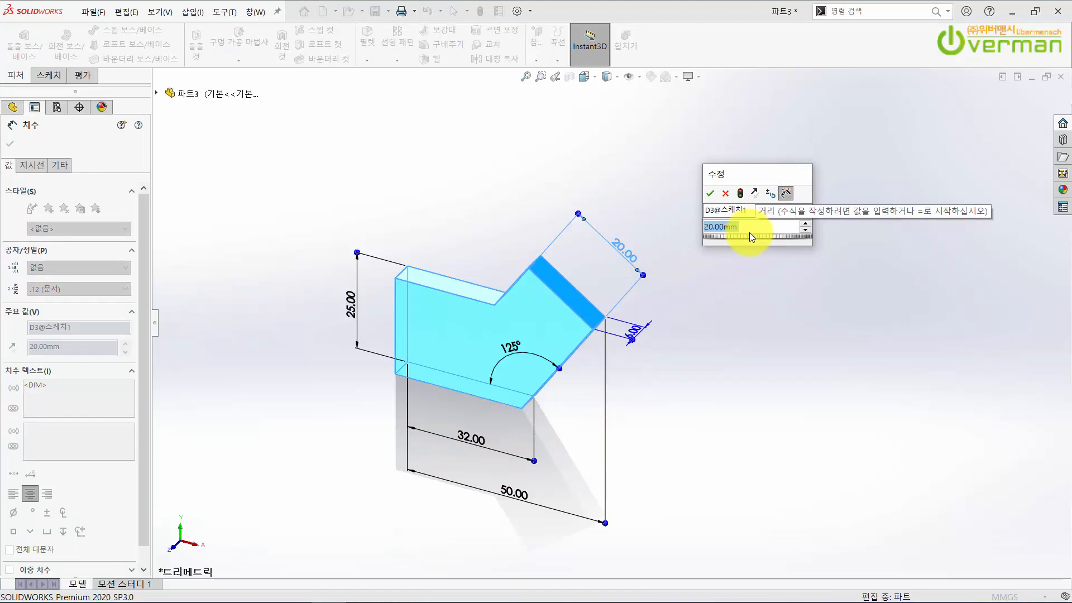
left_click_drag(752, 229, 632, 233)
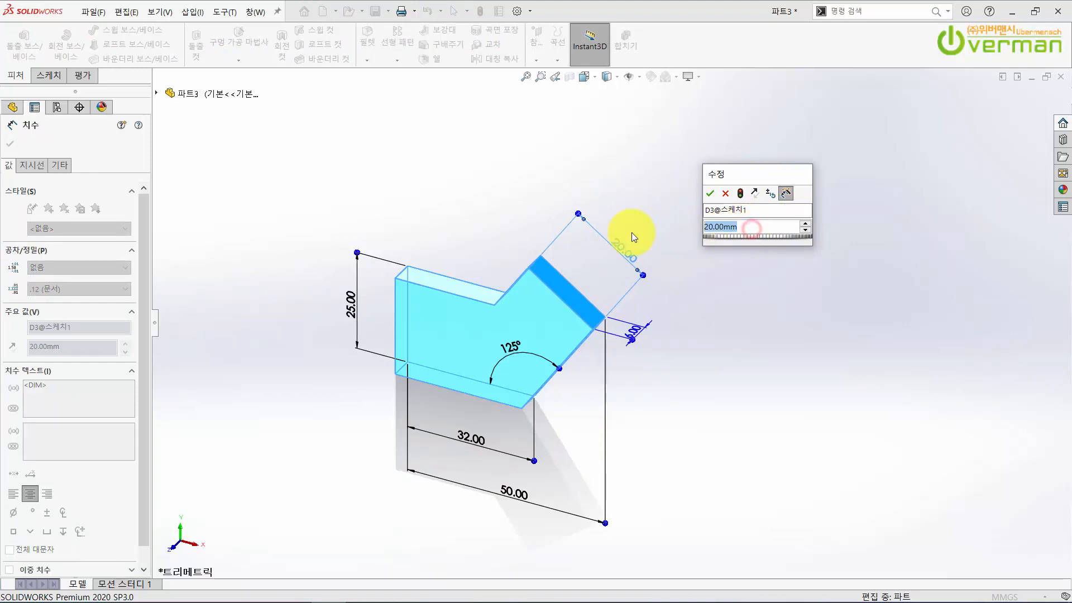
type("25")
key("Return")
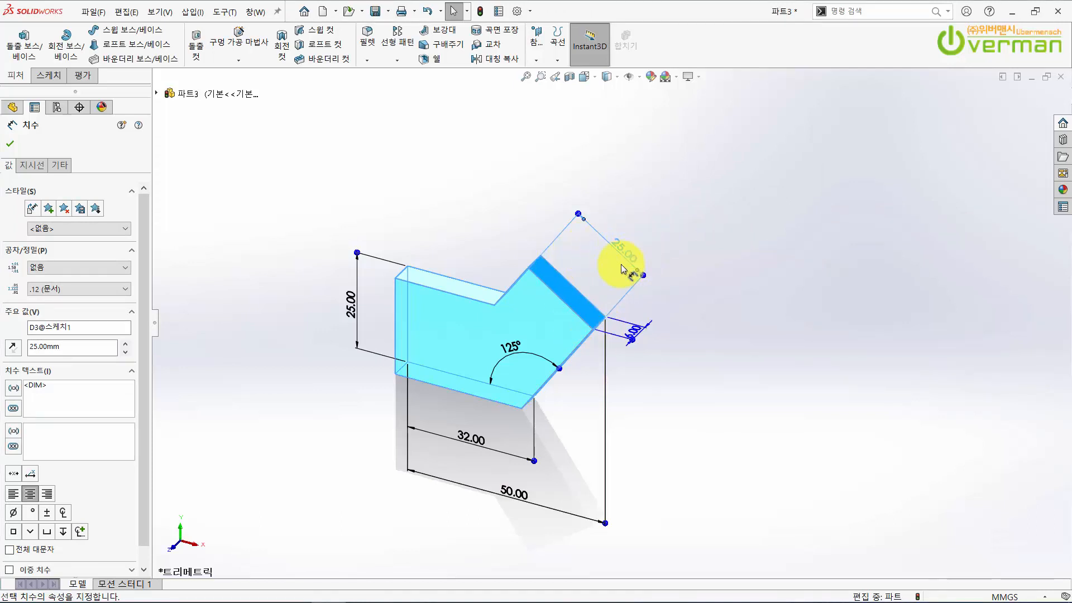
left_click(10, 144)
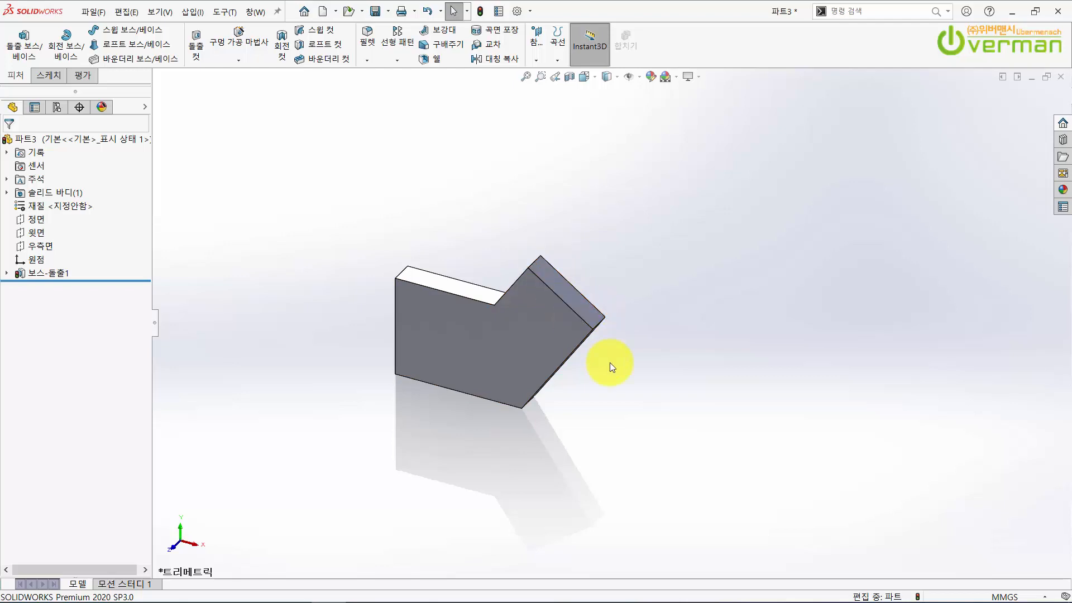
left_click(481, 14)
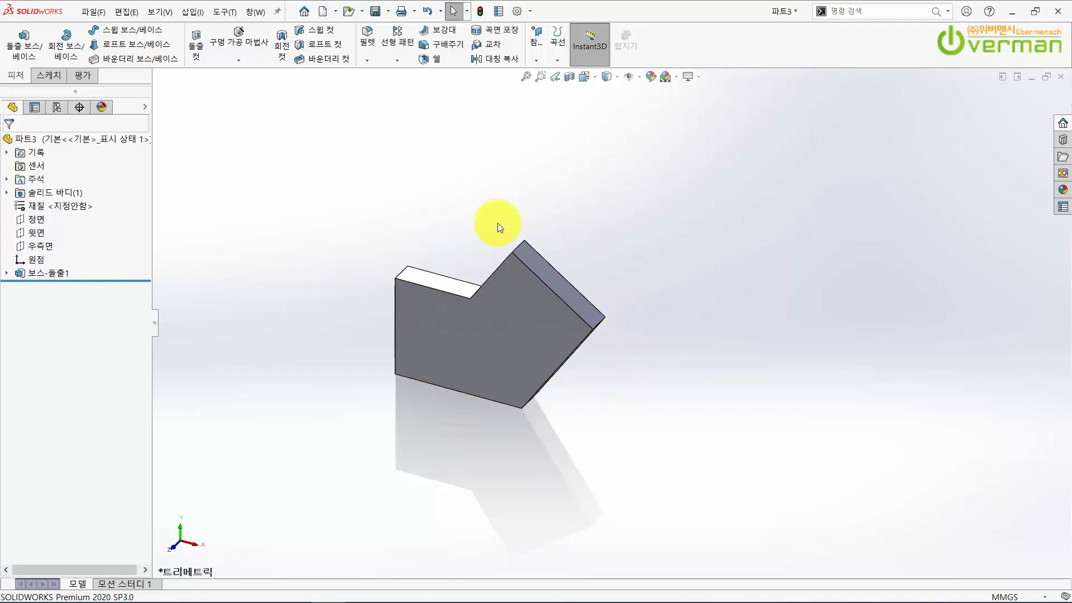
Reopen the extrusion's sketch for editing, check the arm's end-edge dimension, and exit the sketch
left_click(39, 274)
left_click(6, 277)
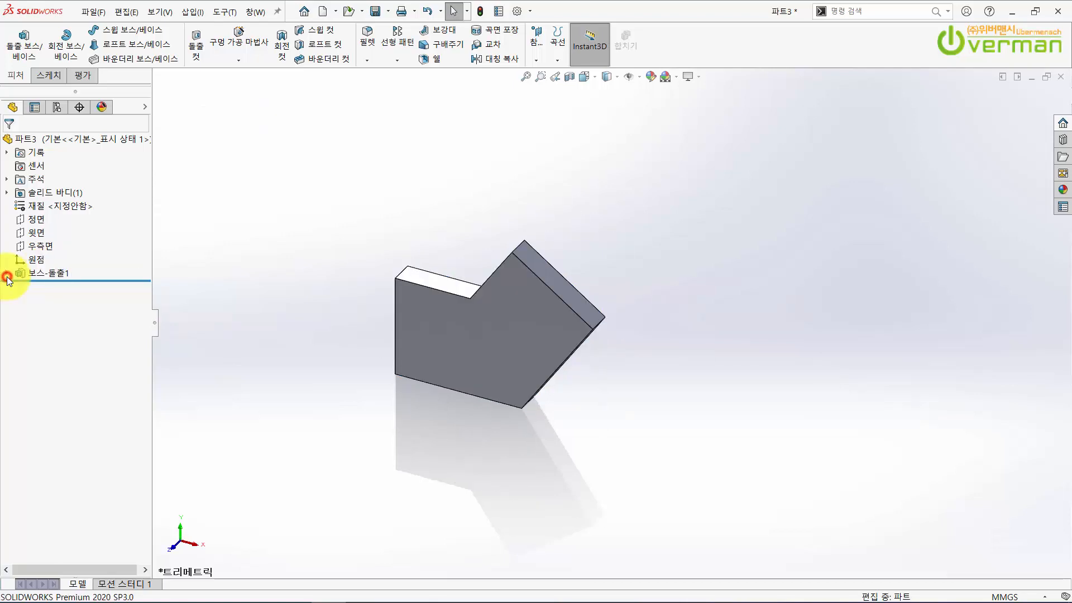
left_click(51, 289)
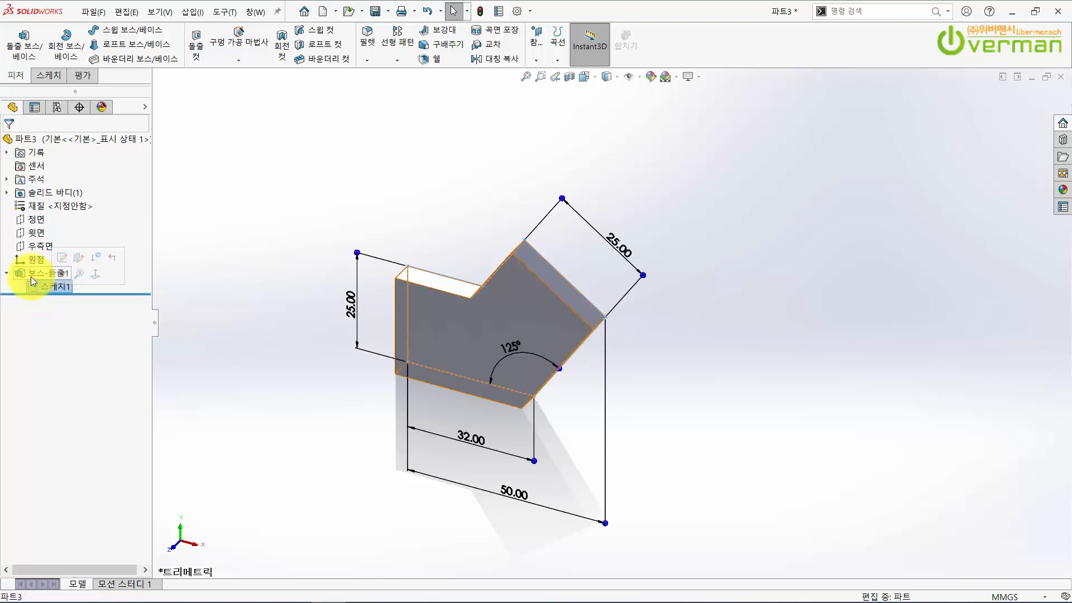
left_click(52, 289)
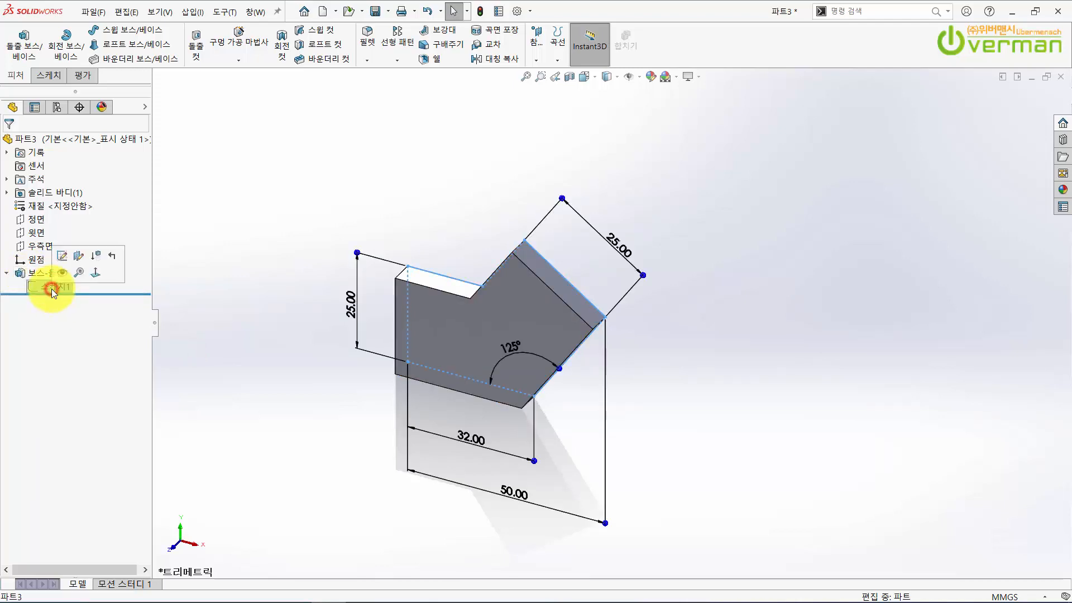
left_click(60, 261)
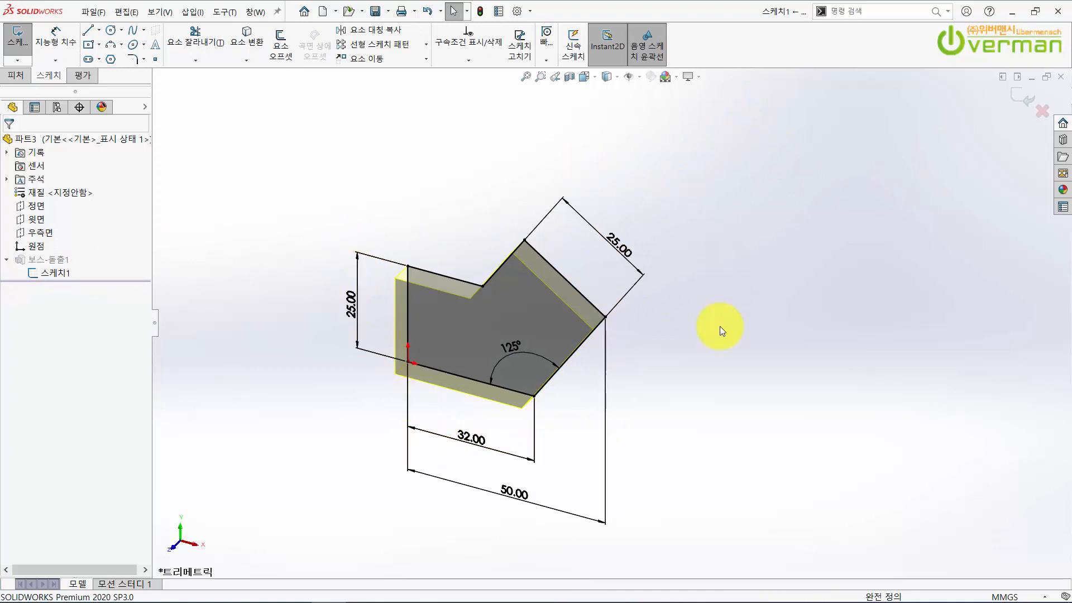
double_click(611, 242)
left_click(693, 202)
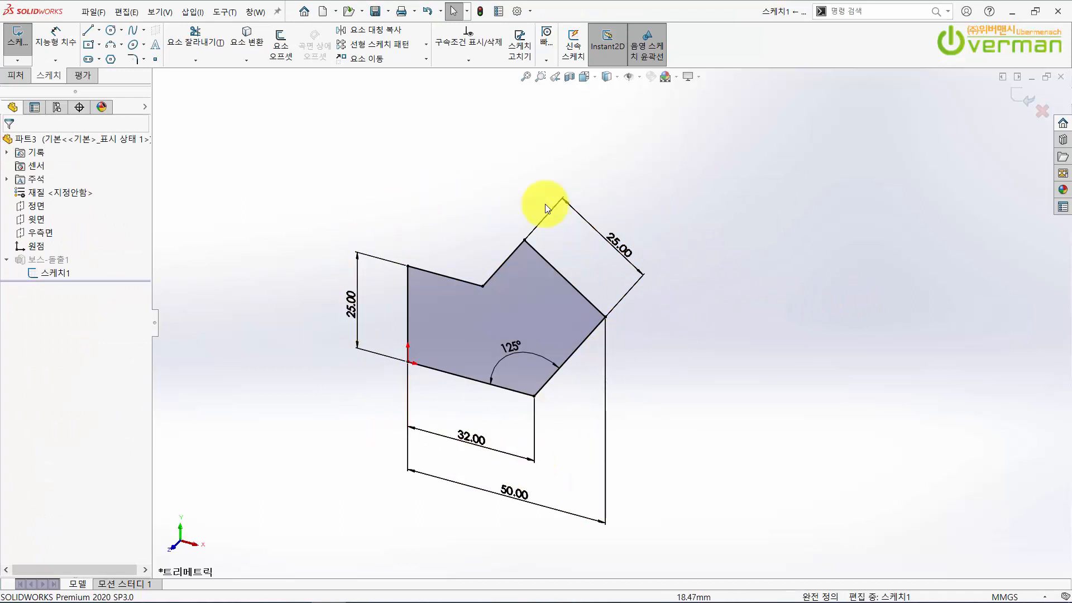
left_click(1023, 103)
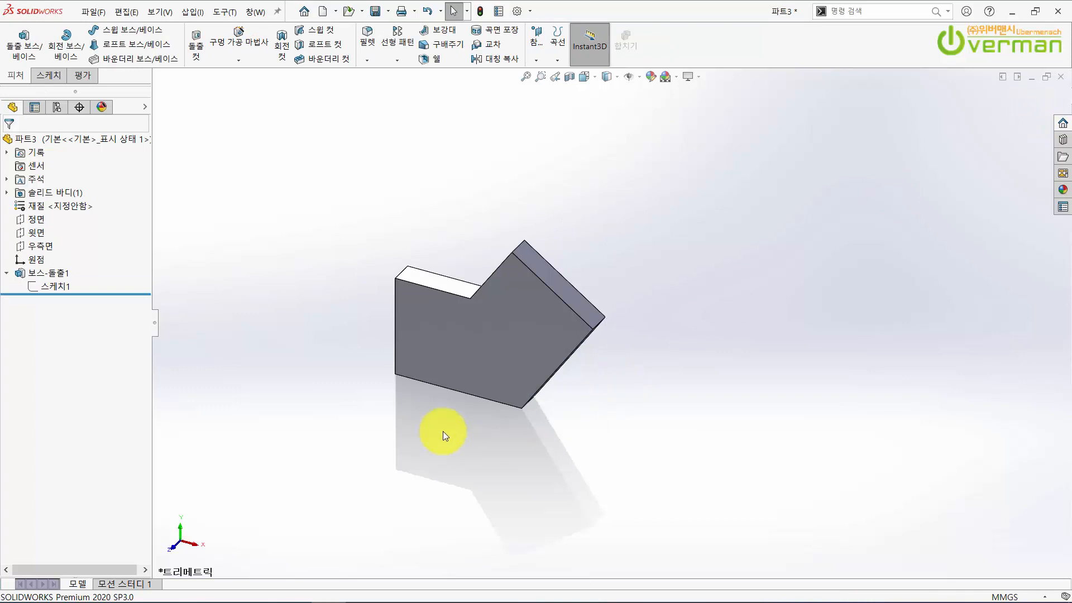
Show the extrusion's sketch on the solid body and examine it from an angled view
right_click(58, 286)
left_click(42, 286)
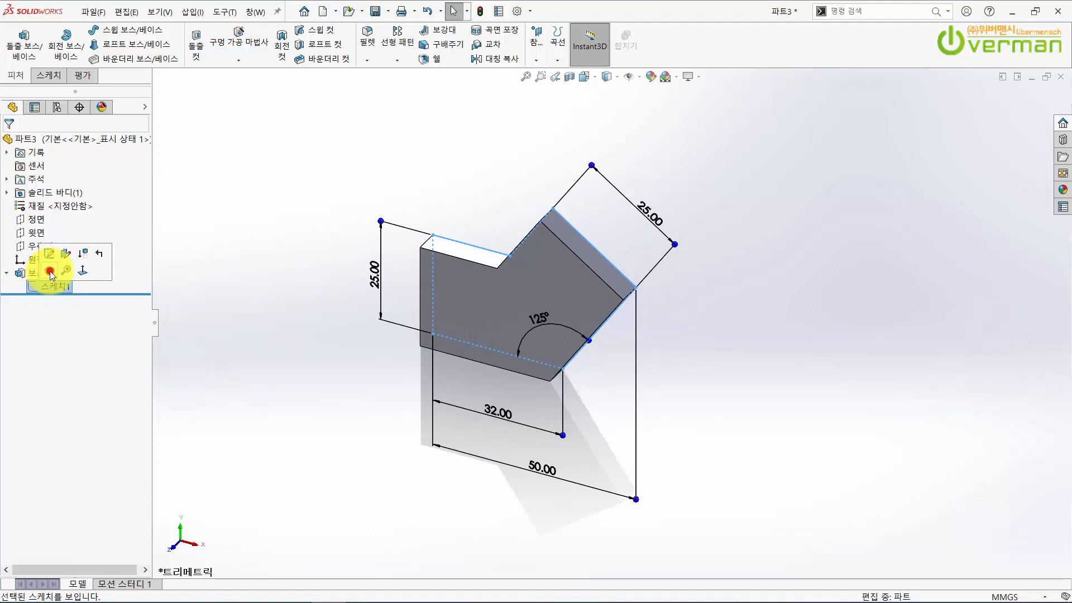
left_click(49, 270)
left_click(351, 303)
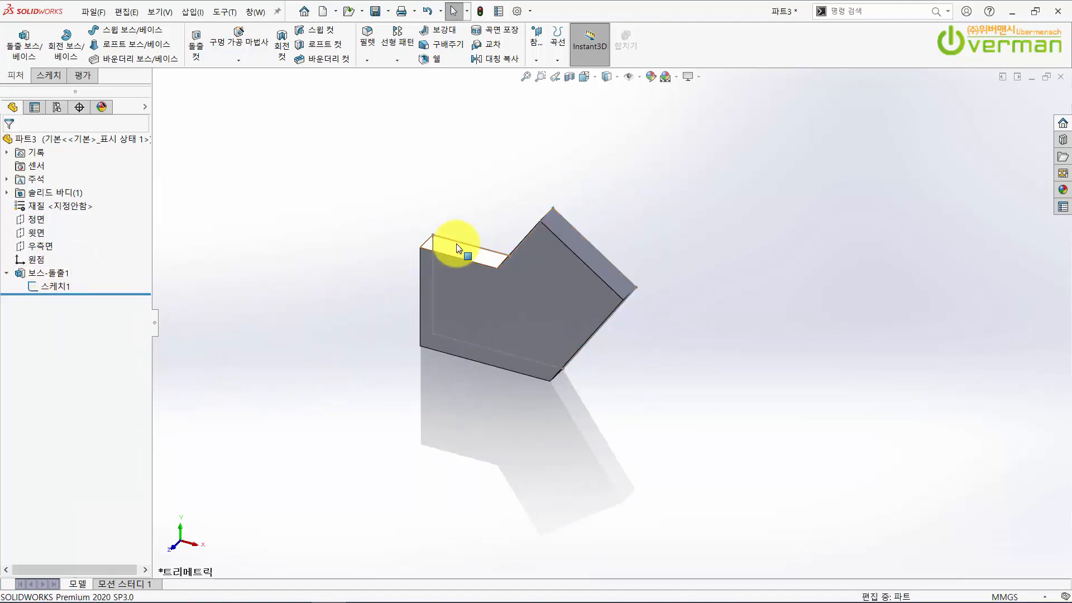
scroll(587, 314, "down", 2)
mouse_move(586, 314)
middle_mouse_down()
mouse_move(464, 402)
mouse_move(520, 371)
mouse_move(581, 299)
middle_mouse_up()
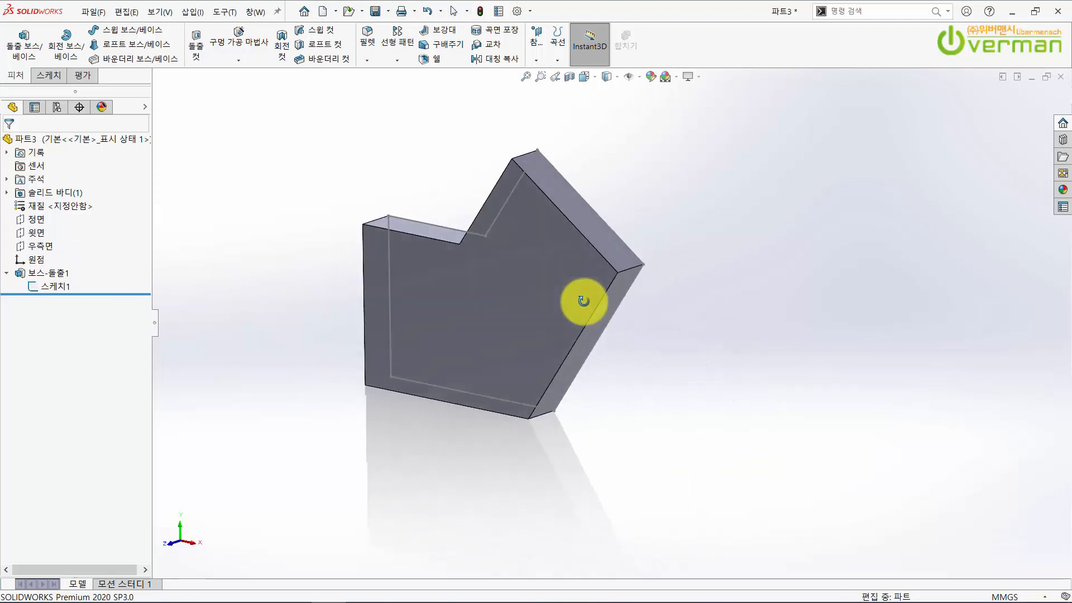
Hide the displayed sketch so only the extruded solid is shown
left_click(61, 273)
left_click(652, 388)
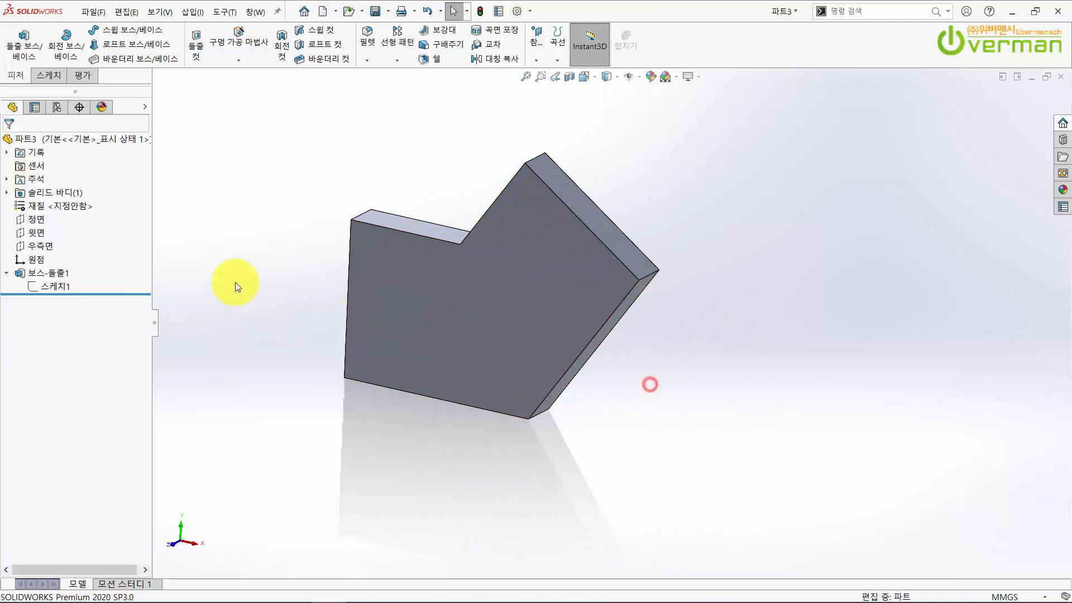
middle_click_drag(233, 285, 693, 400)
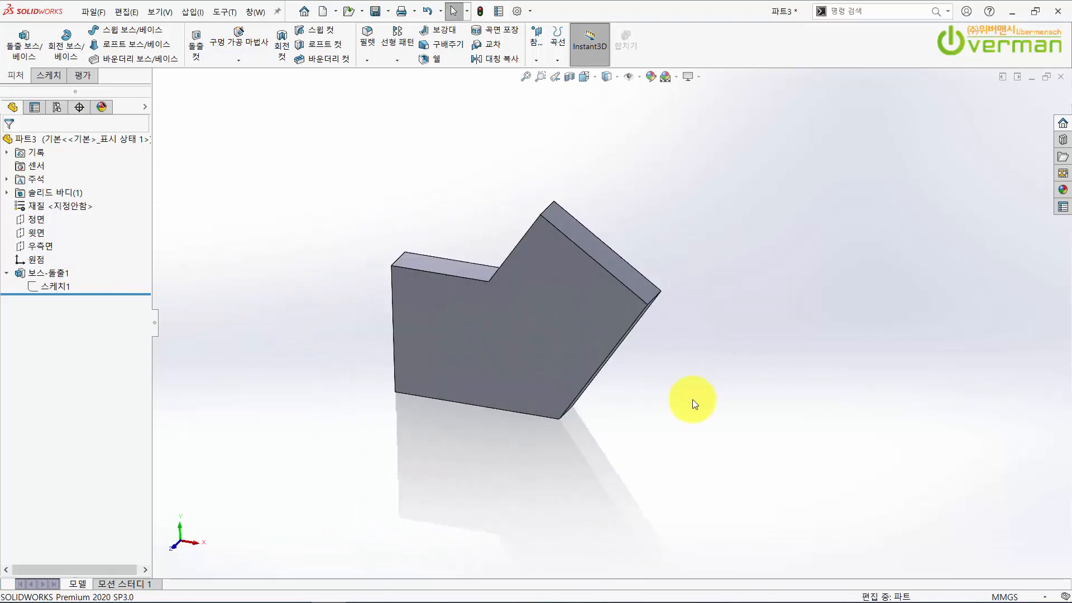